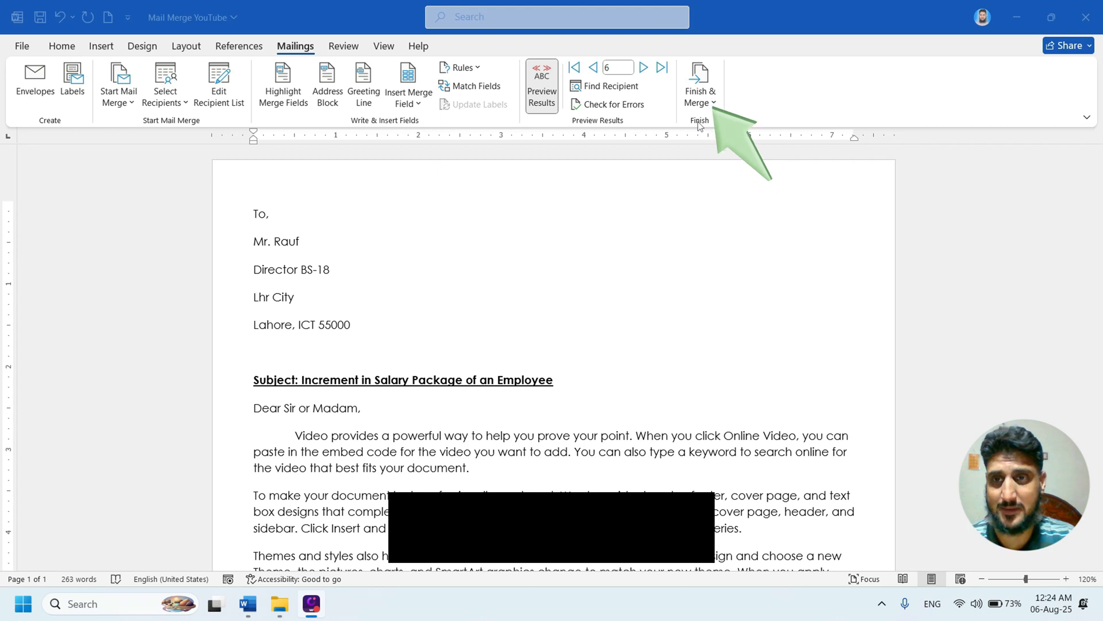
- Preview the merged letter for record 4, checking it from the recipient address through to the signature
left_click(714, 104)
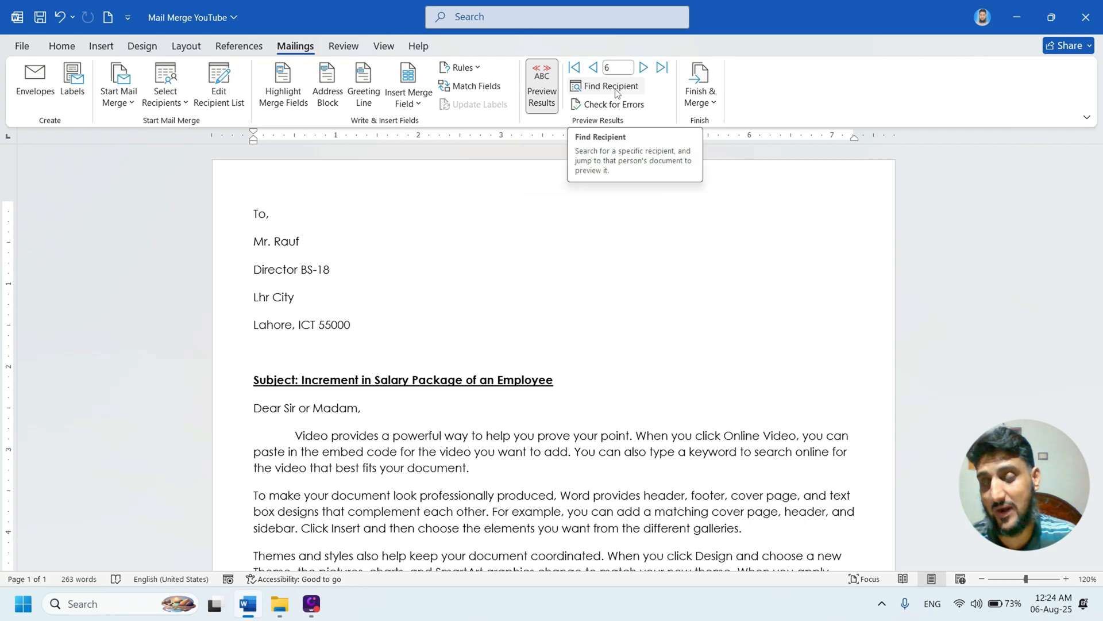
left_click(593, 67)
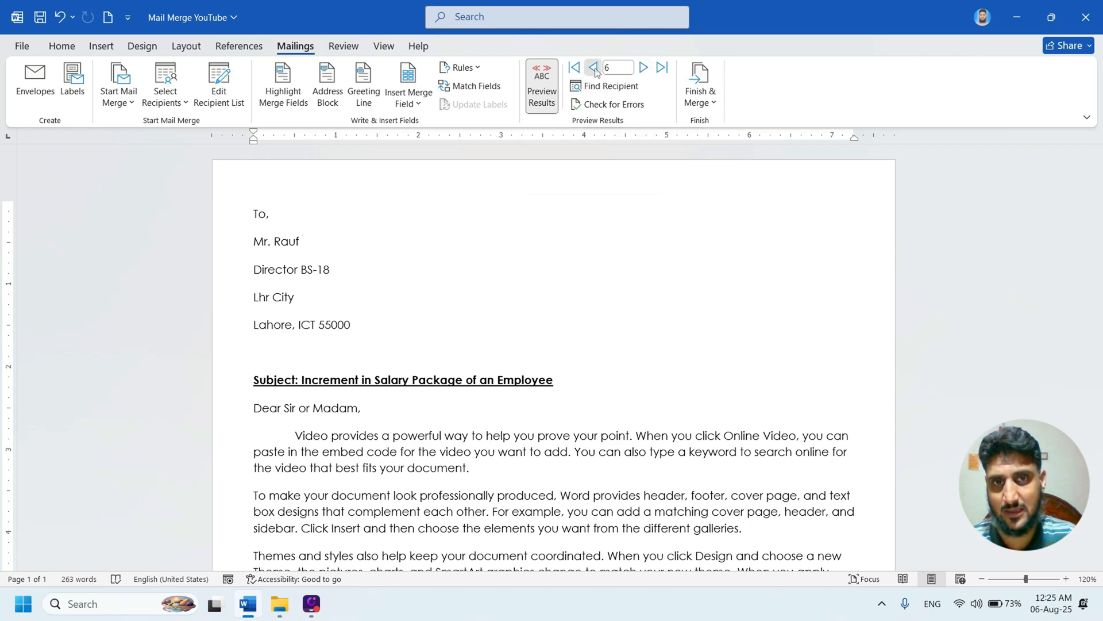
left_click(593, 68)
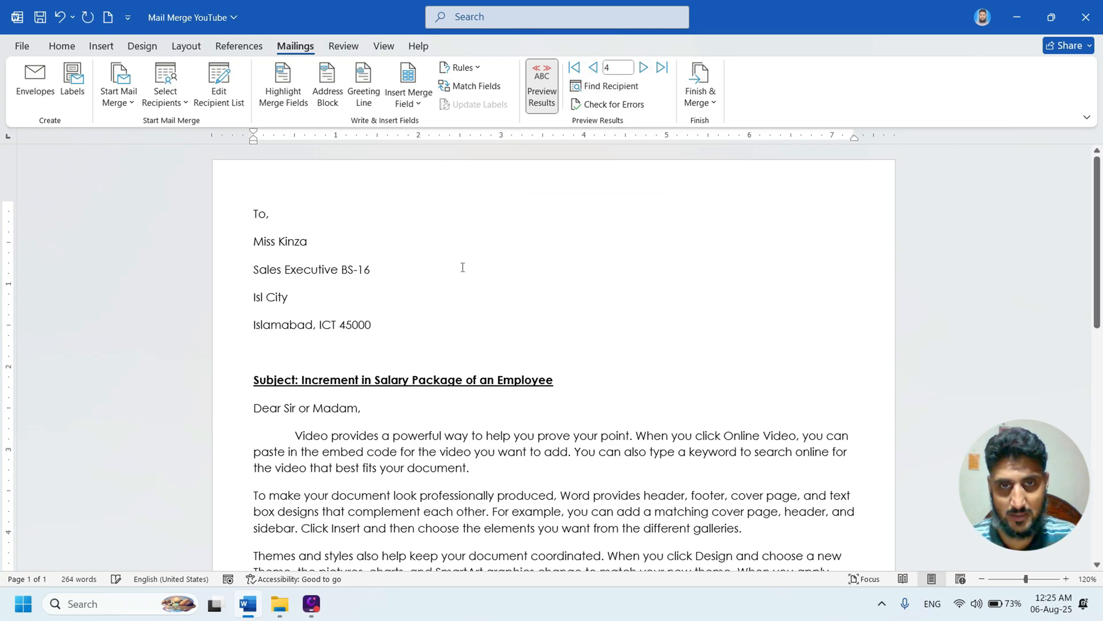
scroll(458, 265, "down", 5)
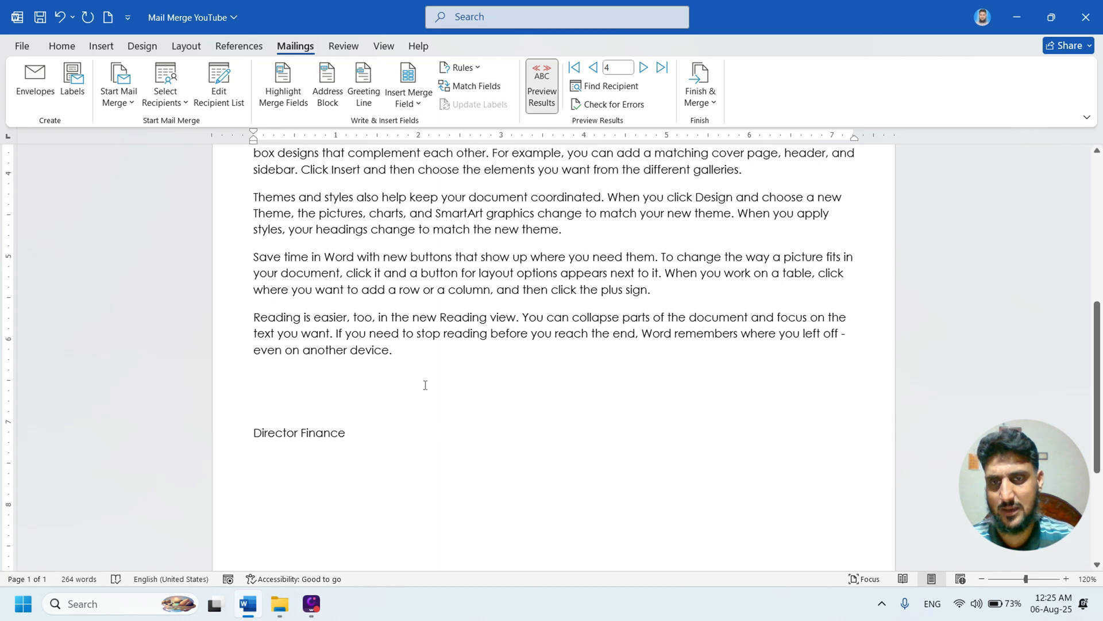
scroll(425, 385, "up", 5)
scroll(454, 306, "down", 5)
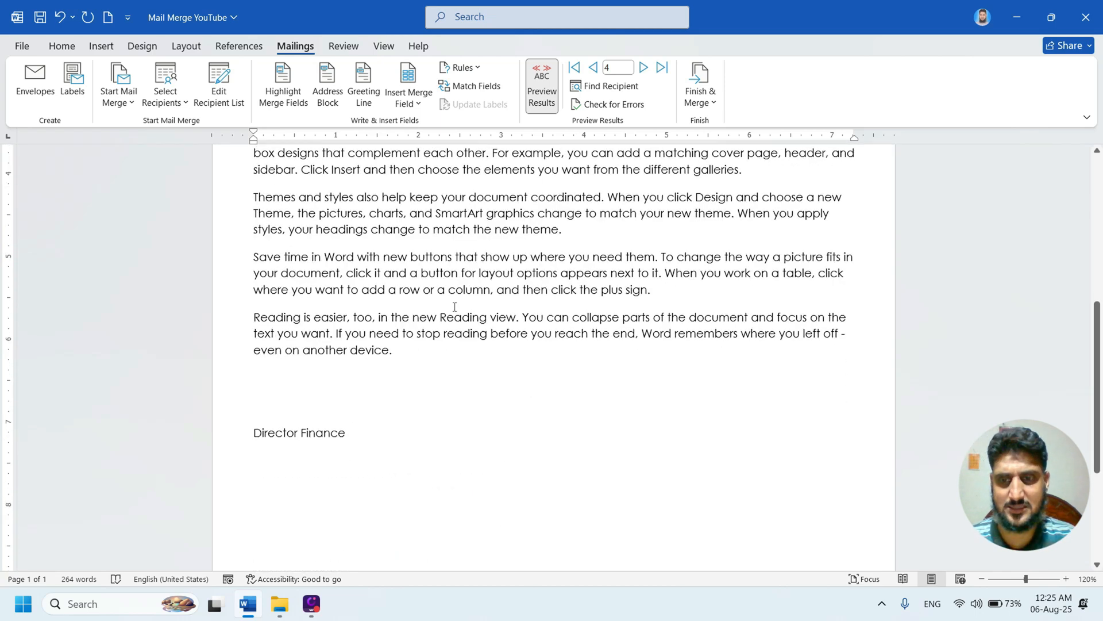
scroll(454, 345, "up", 5)
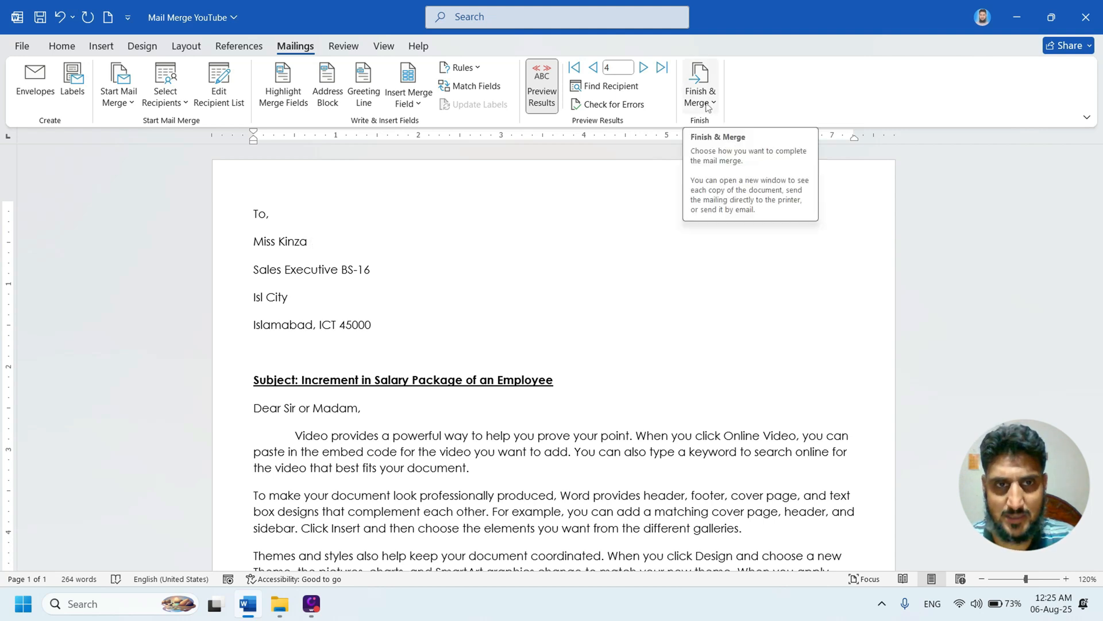
- Preview the letters for records 5 and 6, and return to record 4
left_click(713, 105)
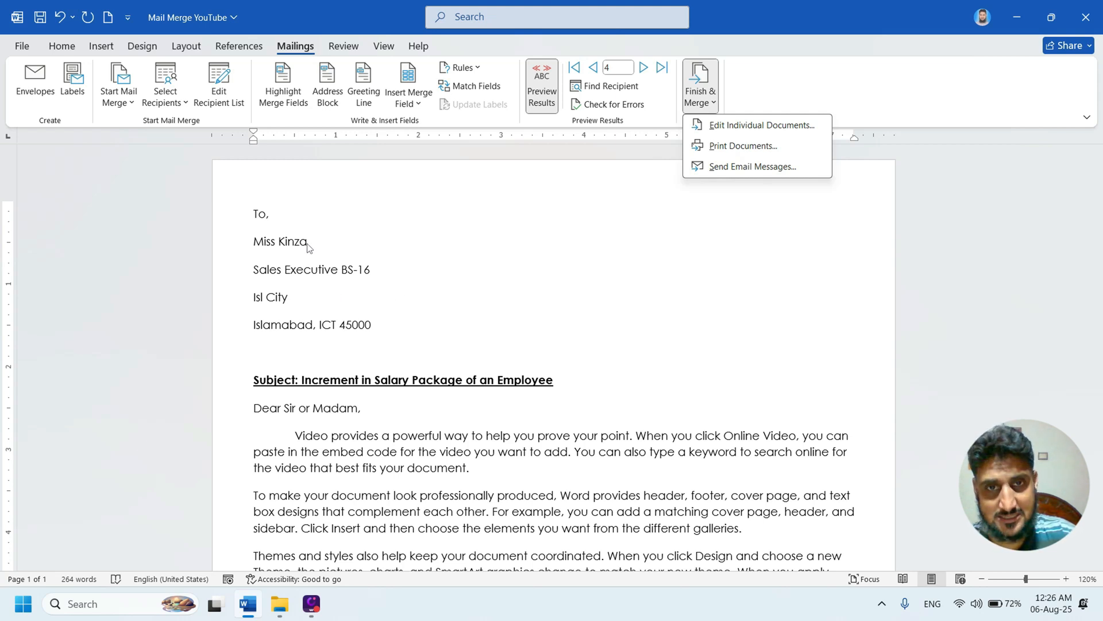
left_click(642, 69)
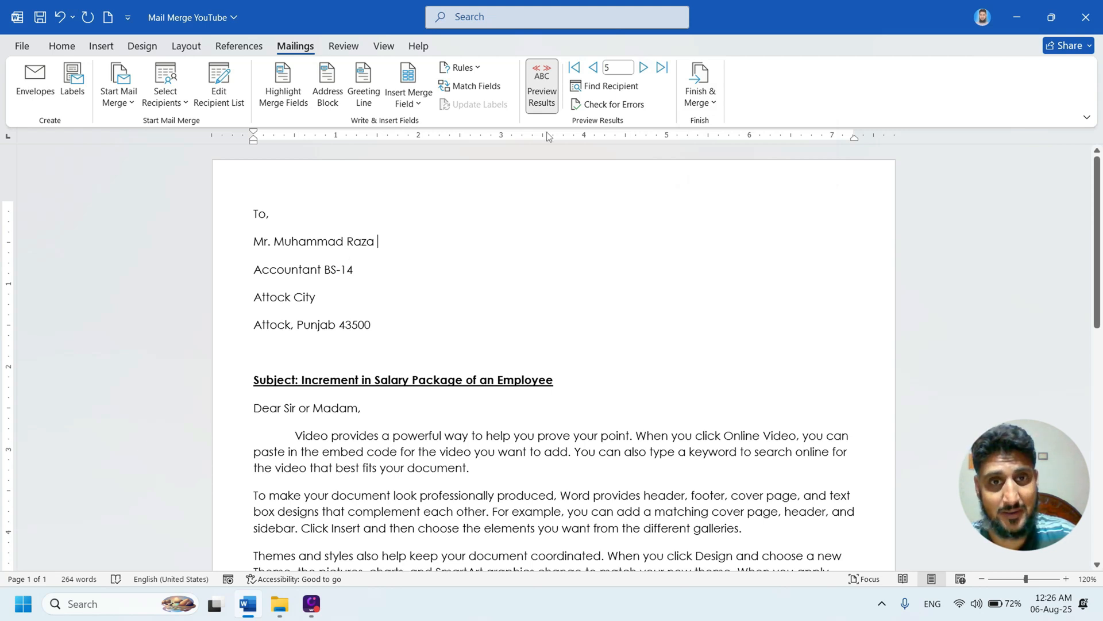
left_click(643, 67)
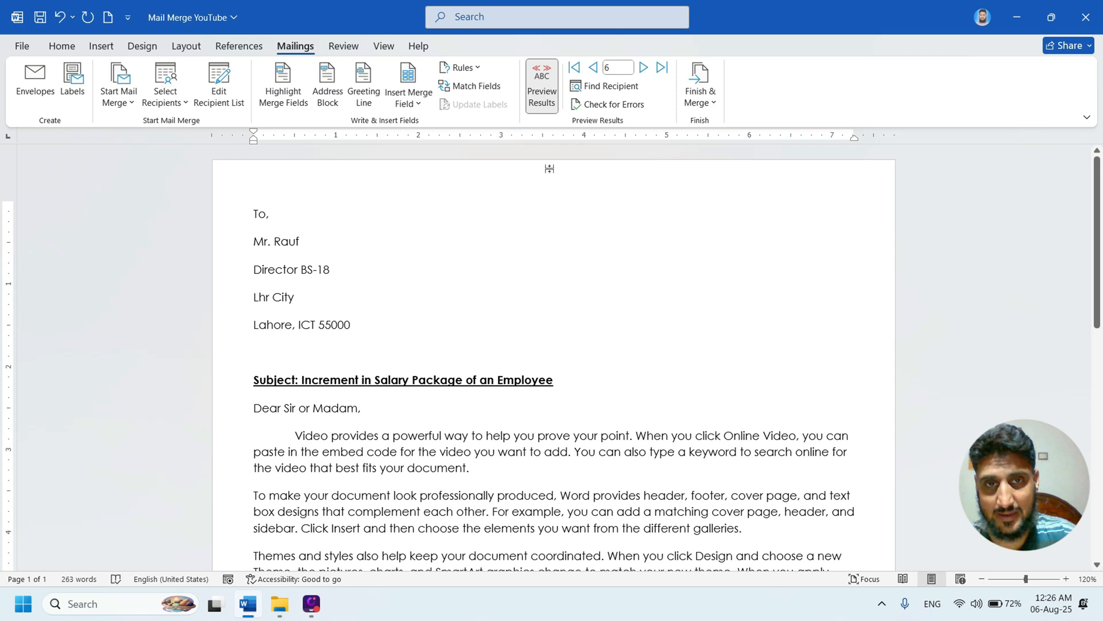
left_click(594, 68)
left_click(594, 67)
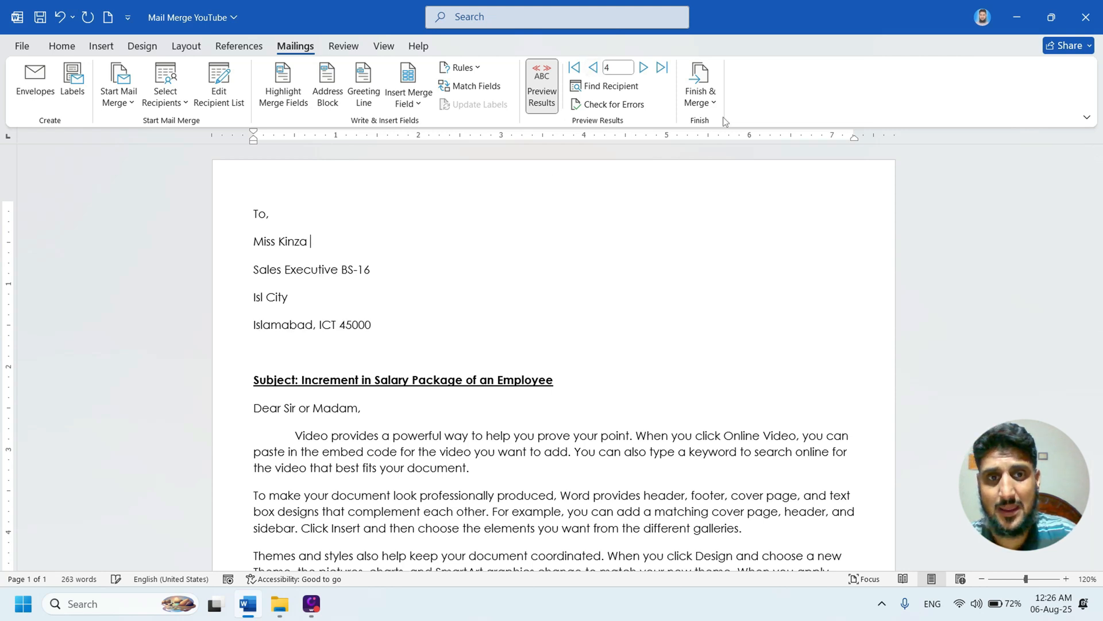
- Start finishing the merge as individual documents, moving the merge dialog away from the middle of the letter
left_click(713, 105)
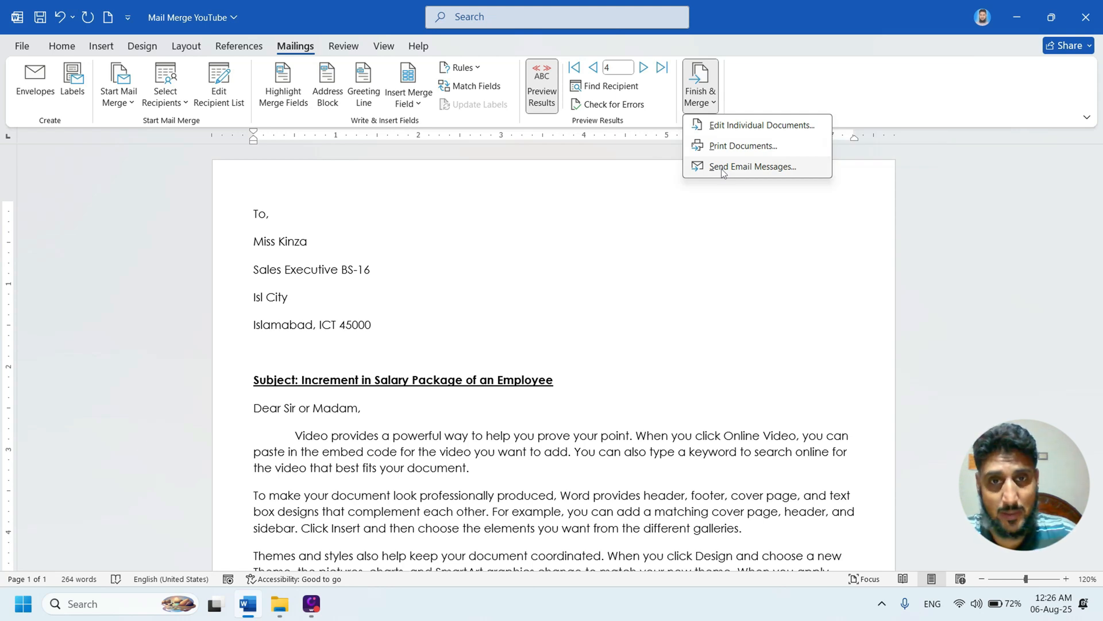
left_click(741, 125)
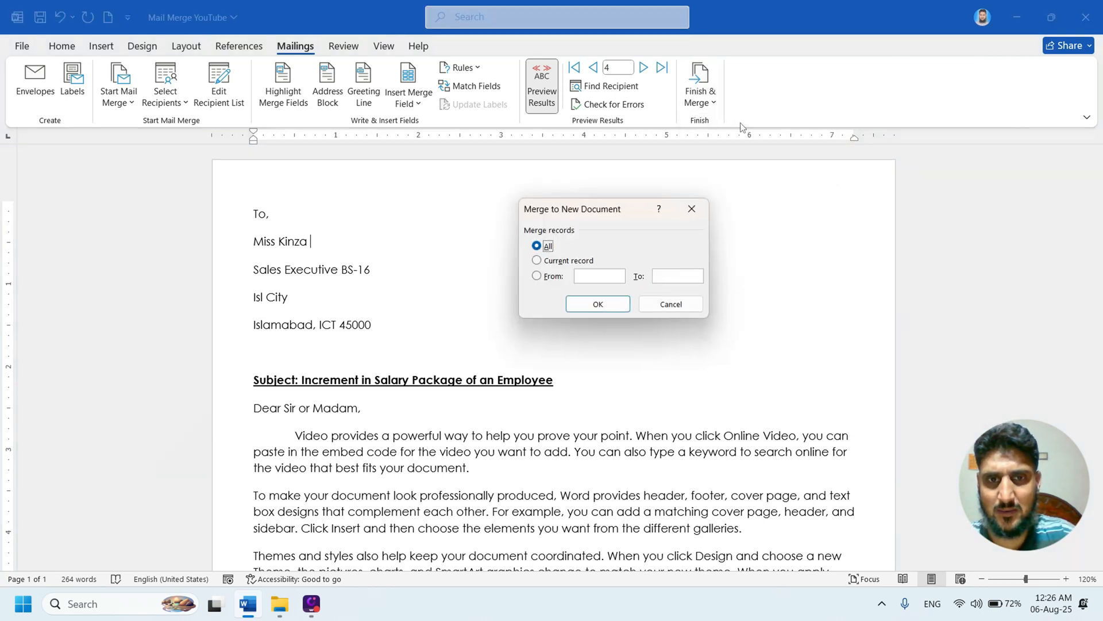
left_click_drag(604, 210, 664, 175)
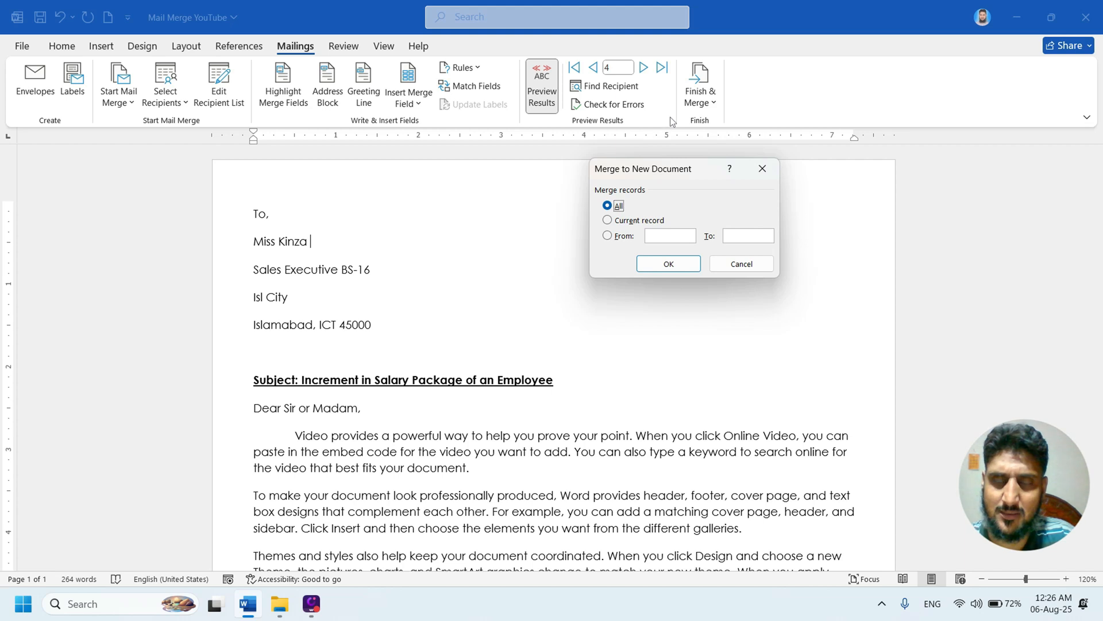
- Try limiting the merge to the current record and to a range from record 1 to 3
left_click(611, 222)
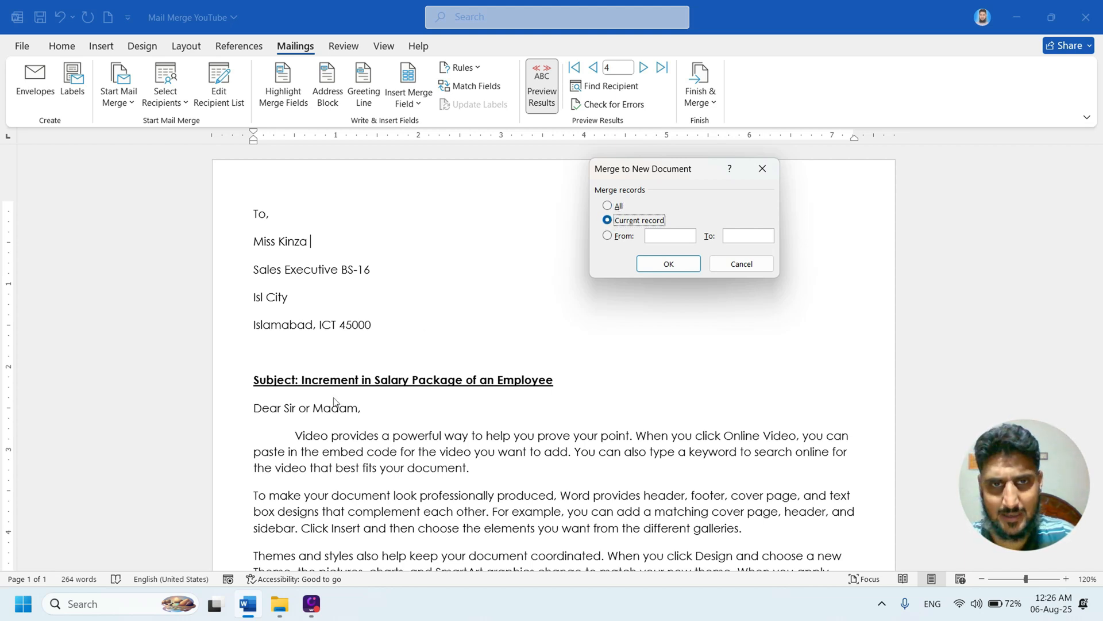
left_click(608, 236)
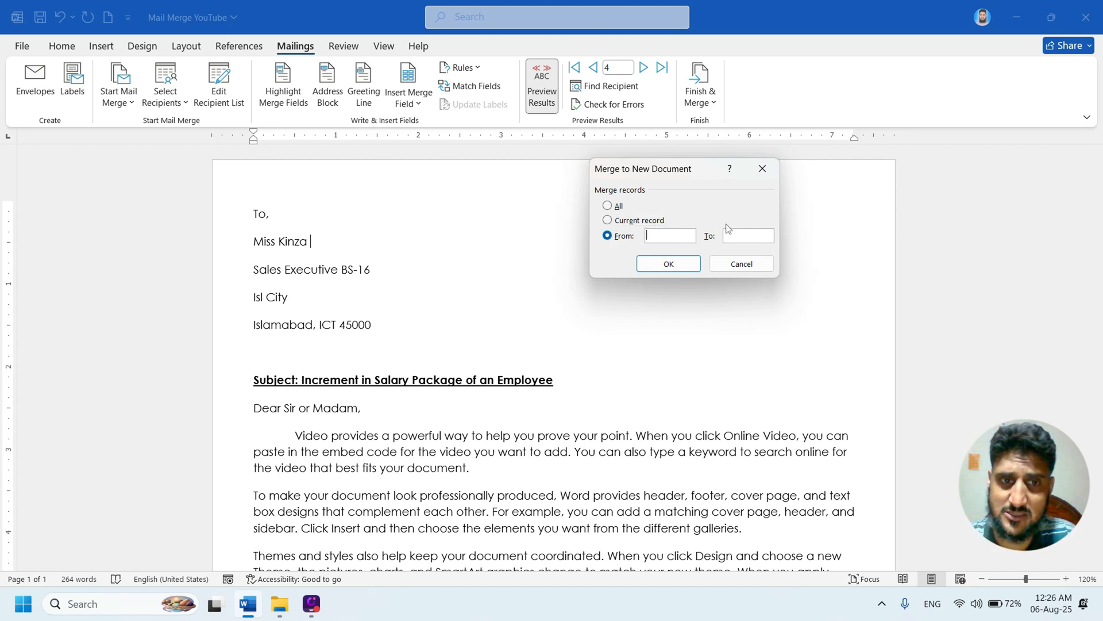
type("1")
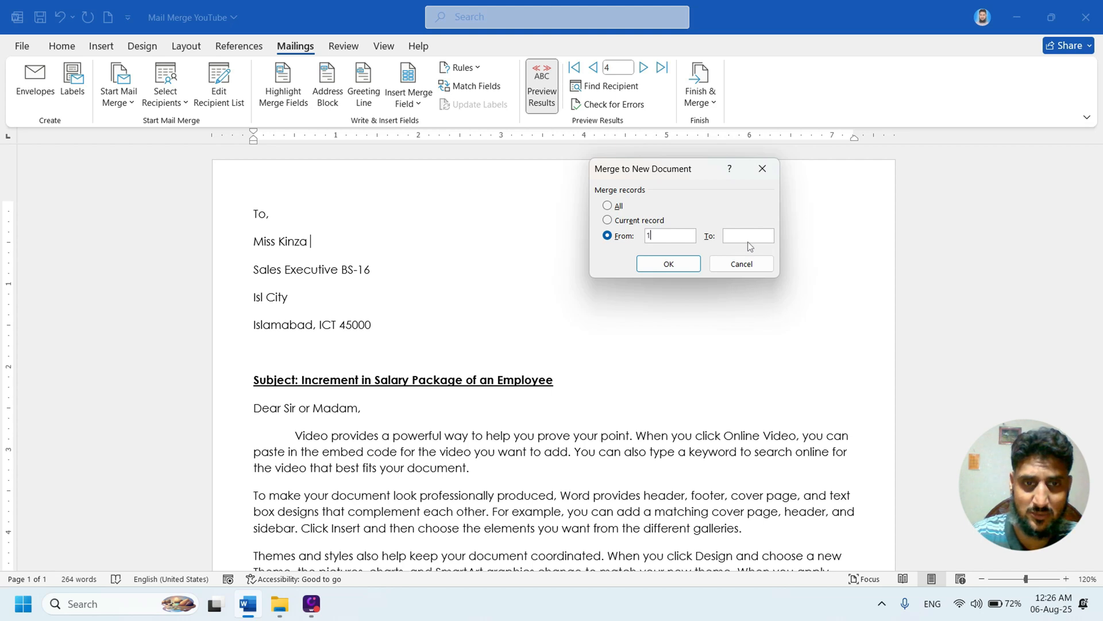
left_click(747, 241)
type("3")
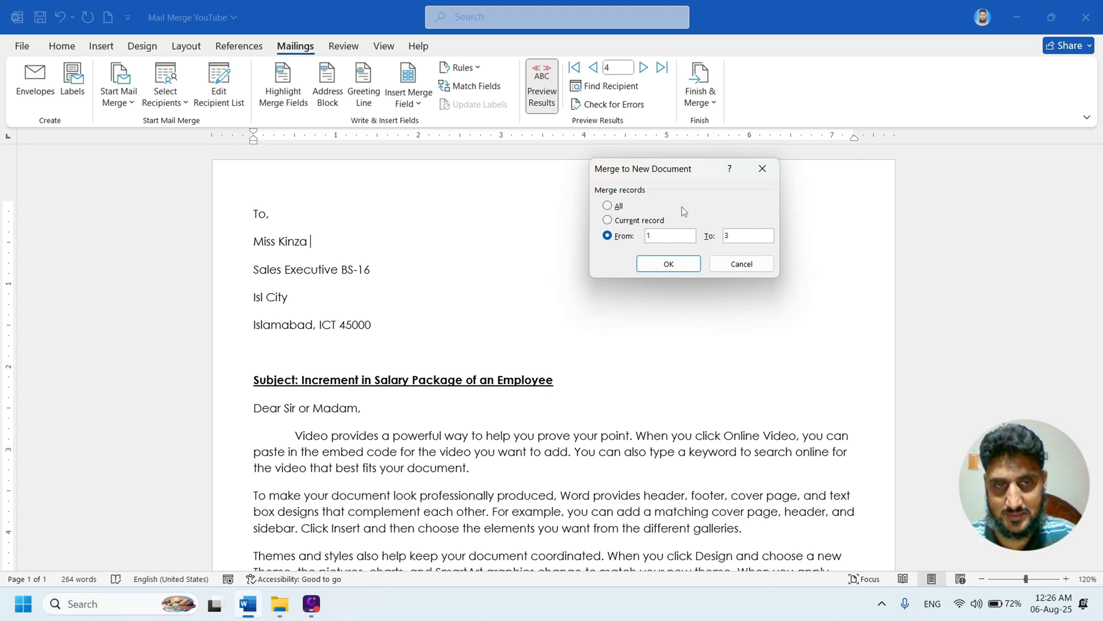
- Merge all records into a new document of individual letters
left_click(607, 205)
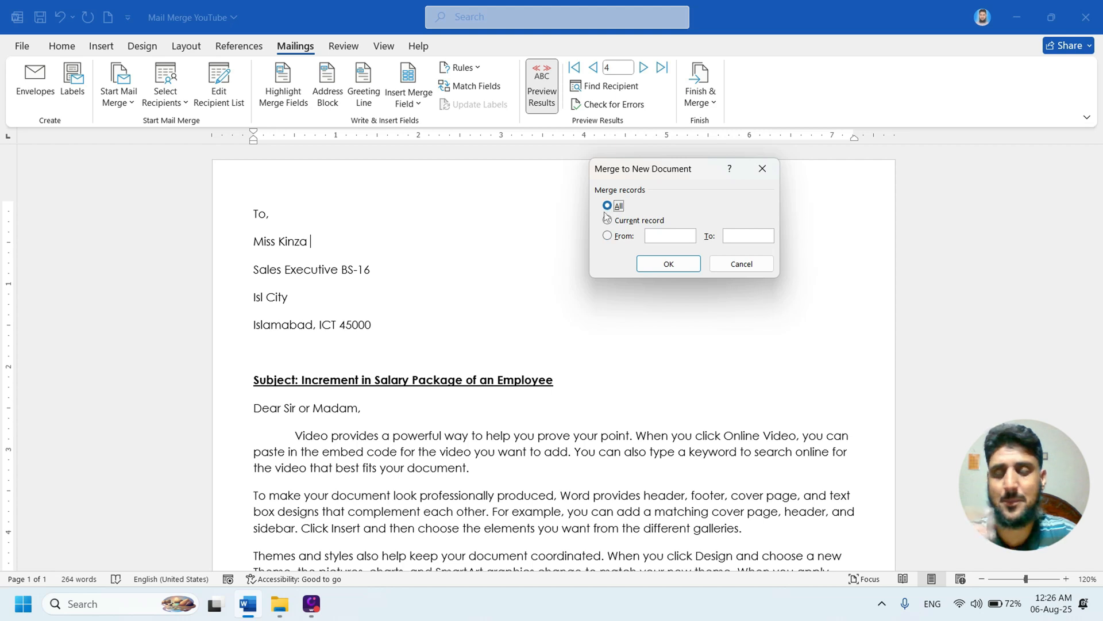
left_click(654, 262)
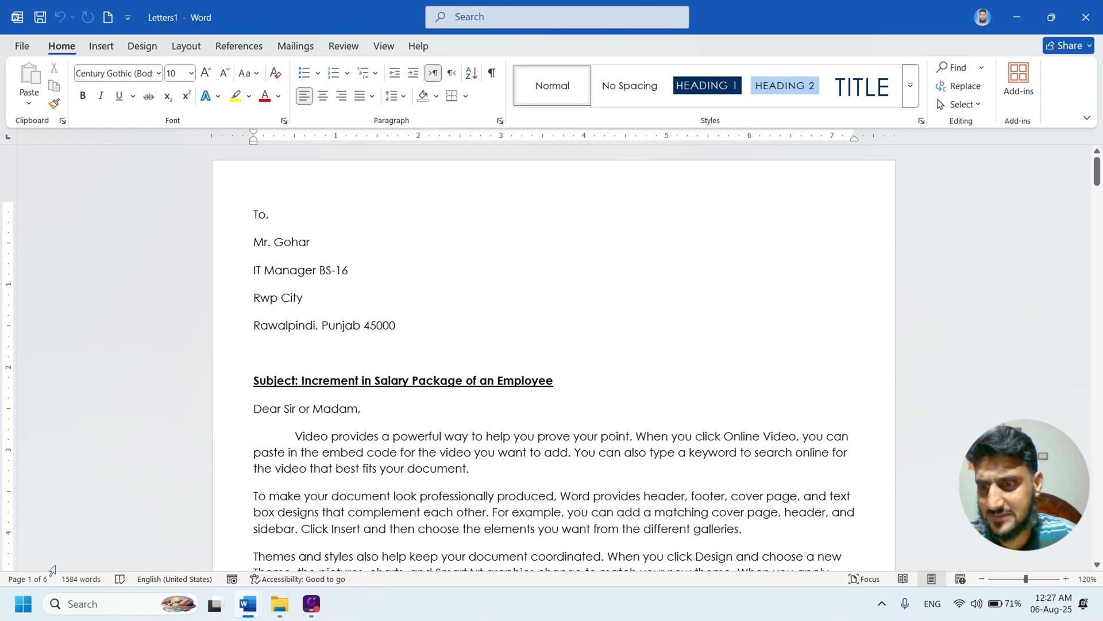
- Check the page thumbnails of the merged letters document and close the thumbnail view
left_click(34, 579)
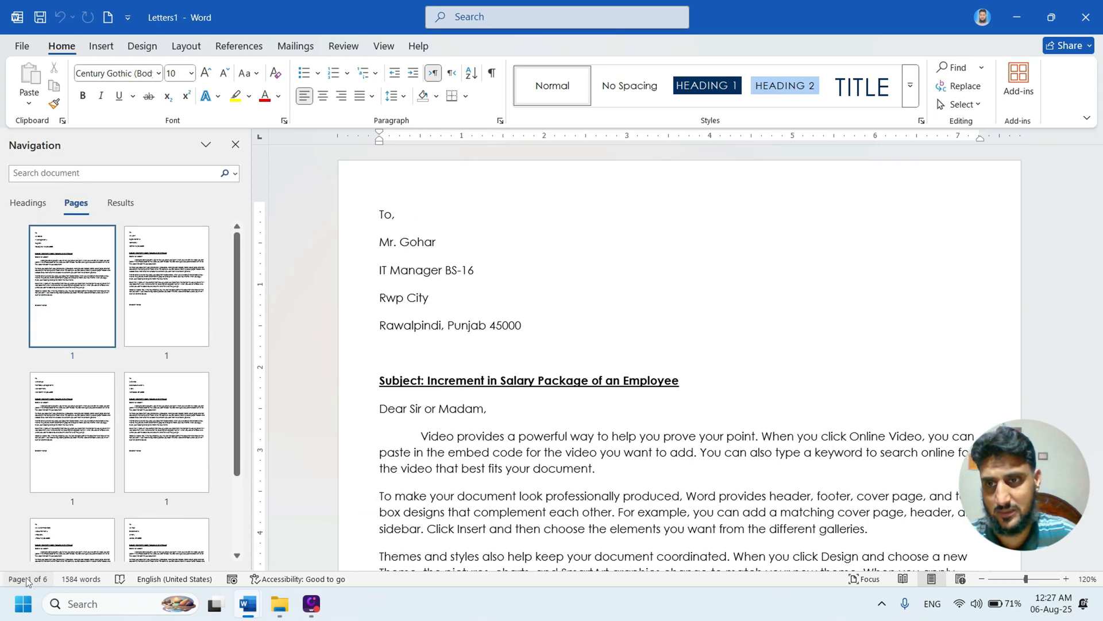
scroll(99, 393, "down", 3)
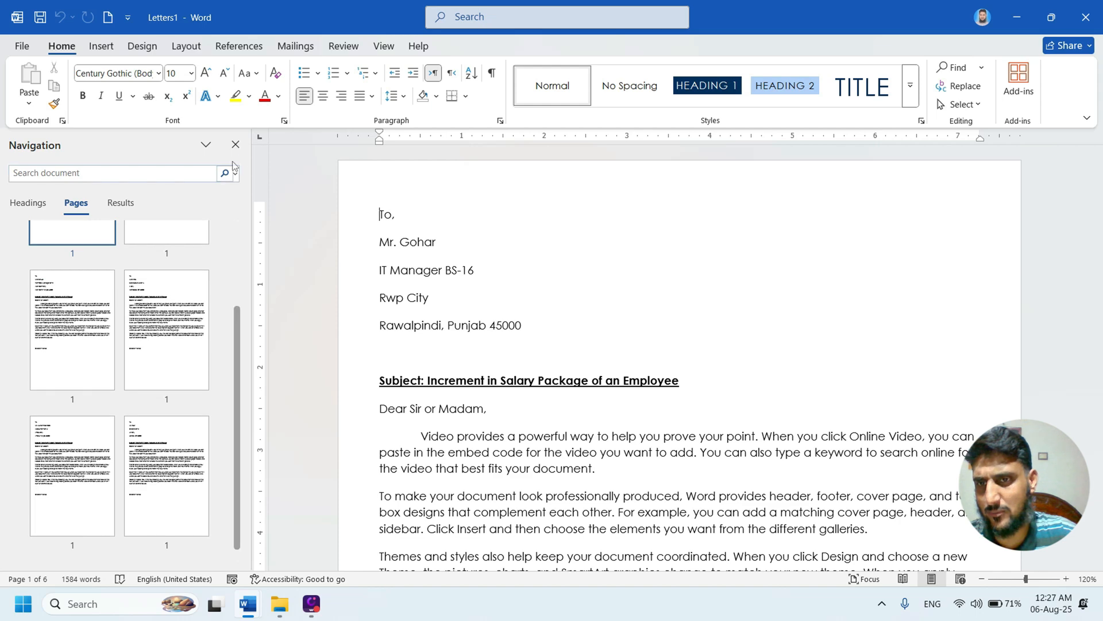
left_click(236, 144)
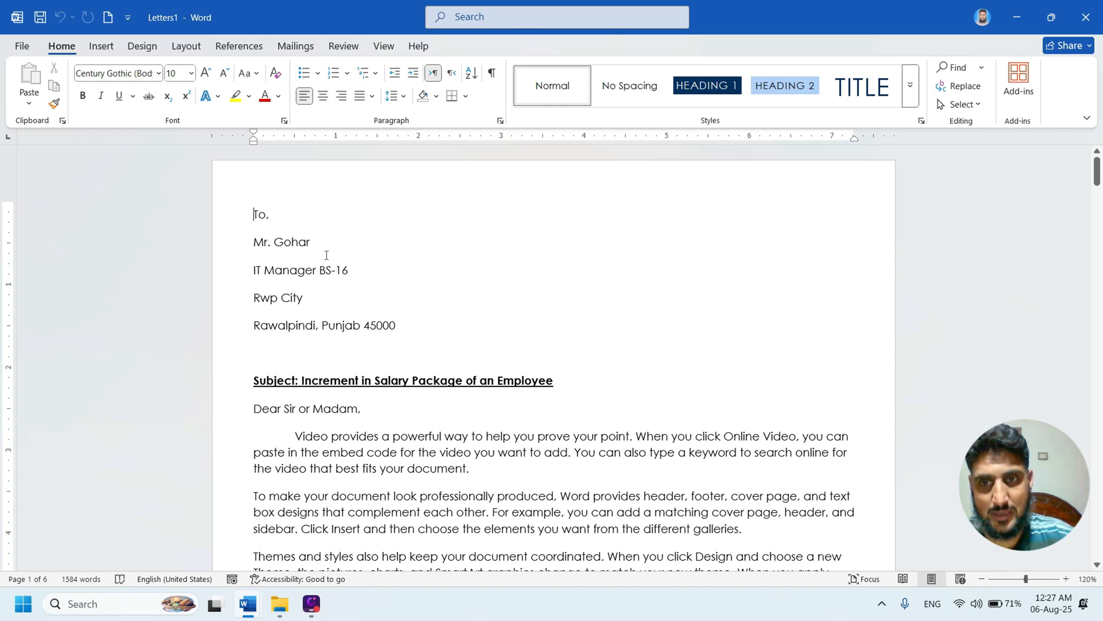
- Look through the merged letters to check each page's recipient details, and return to the first letter
scroll(316, 246, "down", 15)
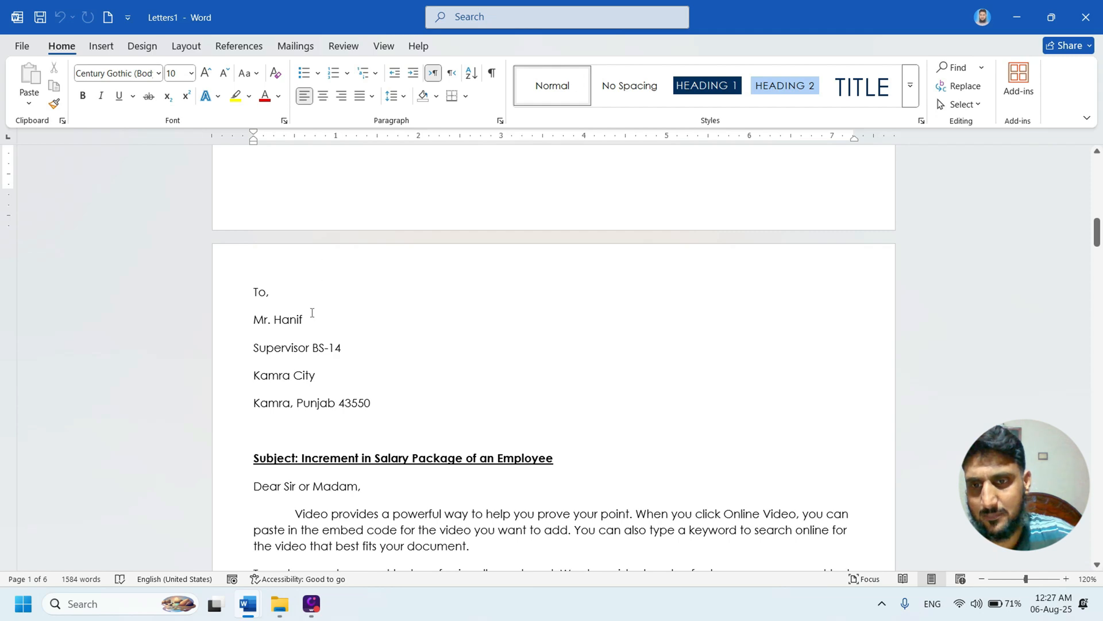
scroll(311, 314, "down", 12)
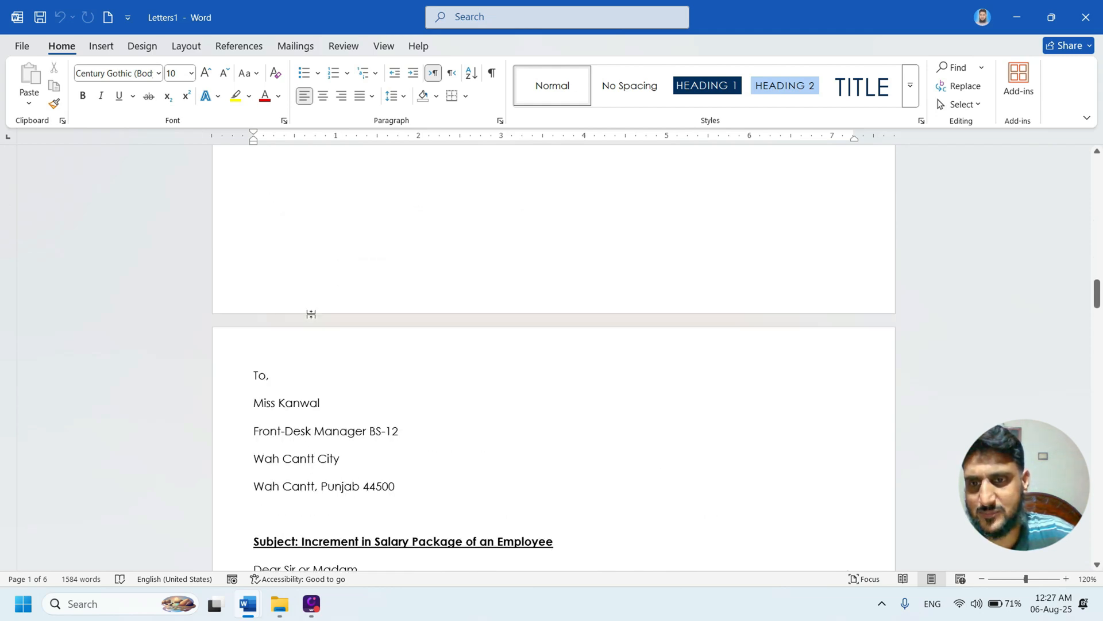
scroll(343, 394, "down", 15)
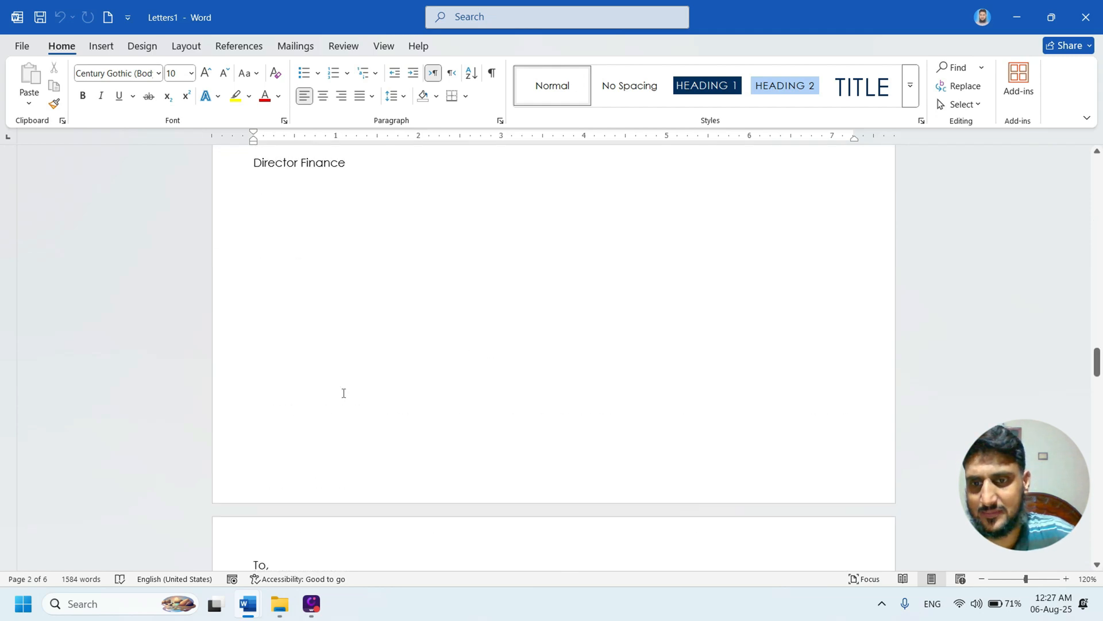
scroll(344, 357, "up", 6)
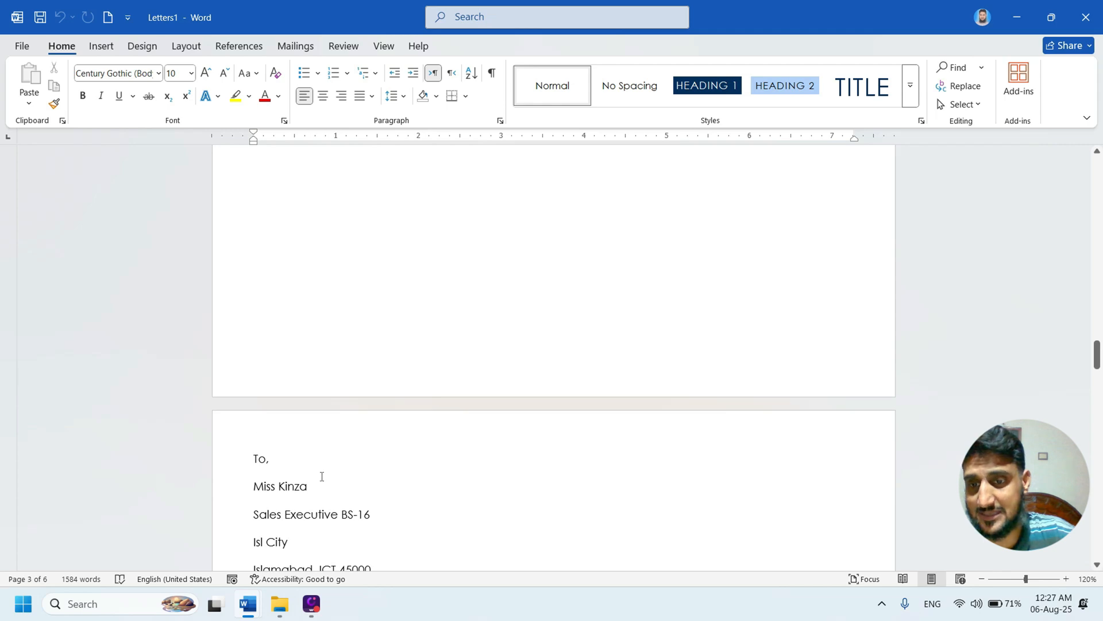
scroll(436, 460, "down", 9)
scroll(432, 456, "down", 10)
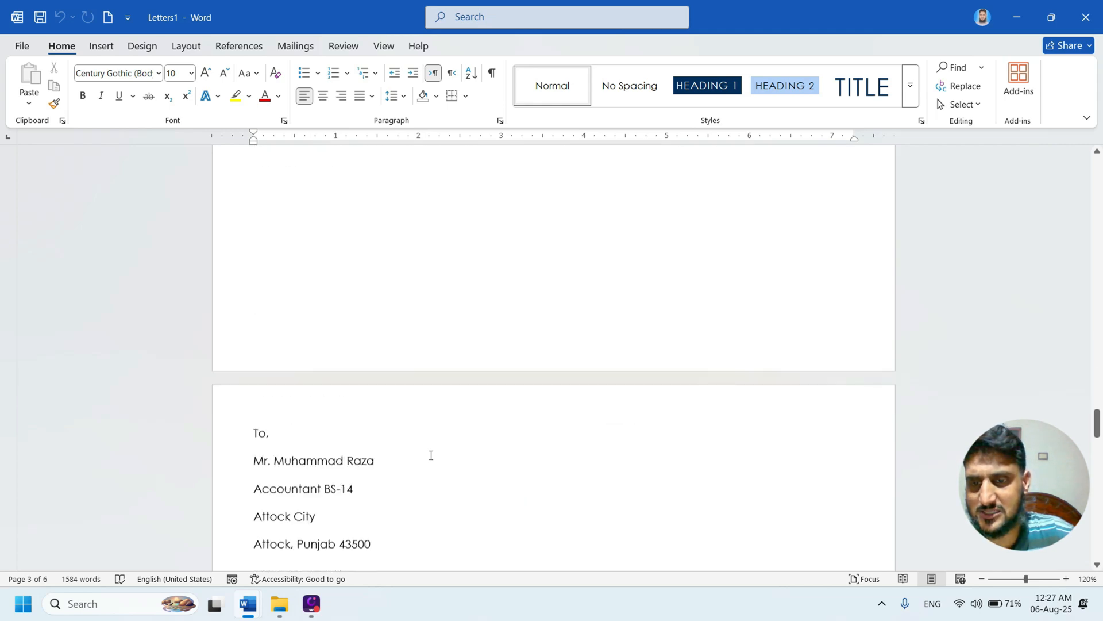
scroll(431, 446, "down", 15)
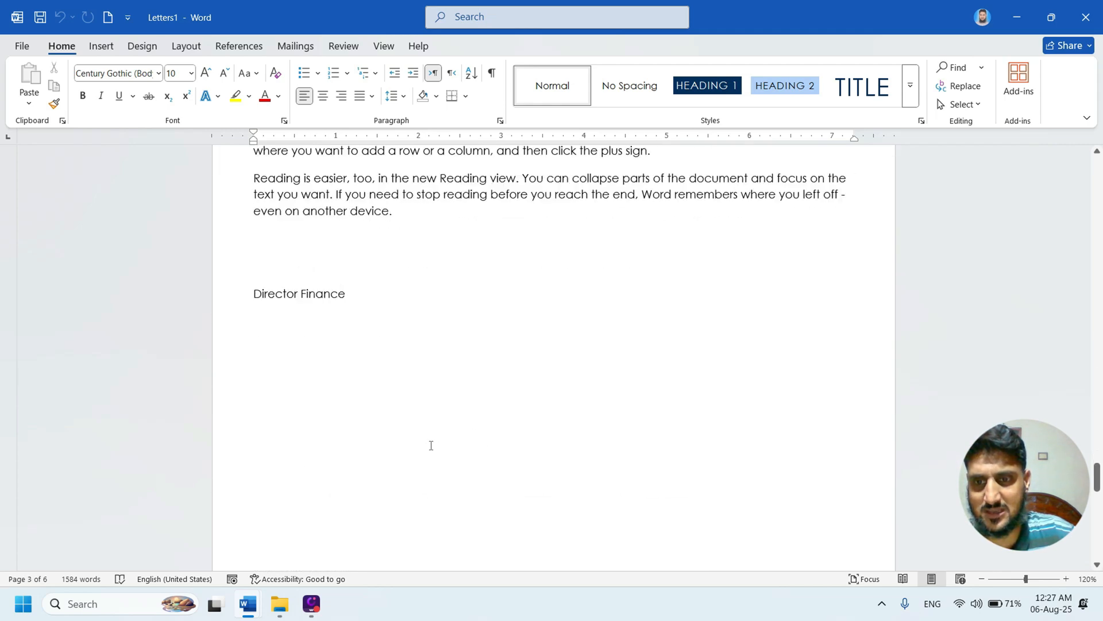
scroll(431, 445, "down", 12)
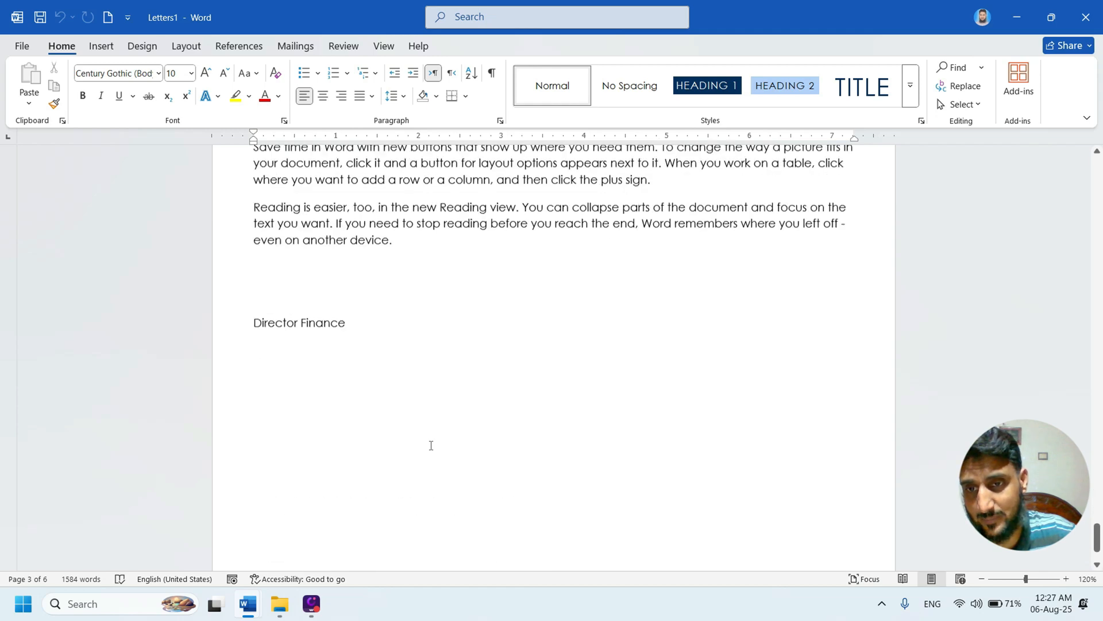
scroll(430, 444, "up", 15)
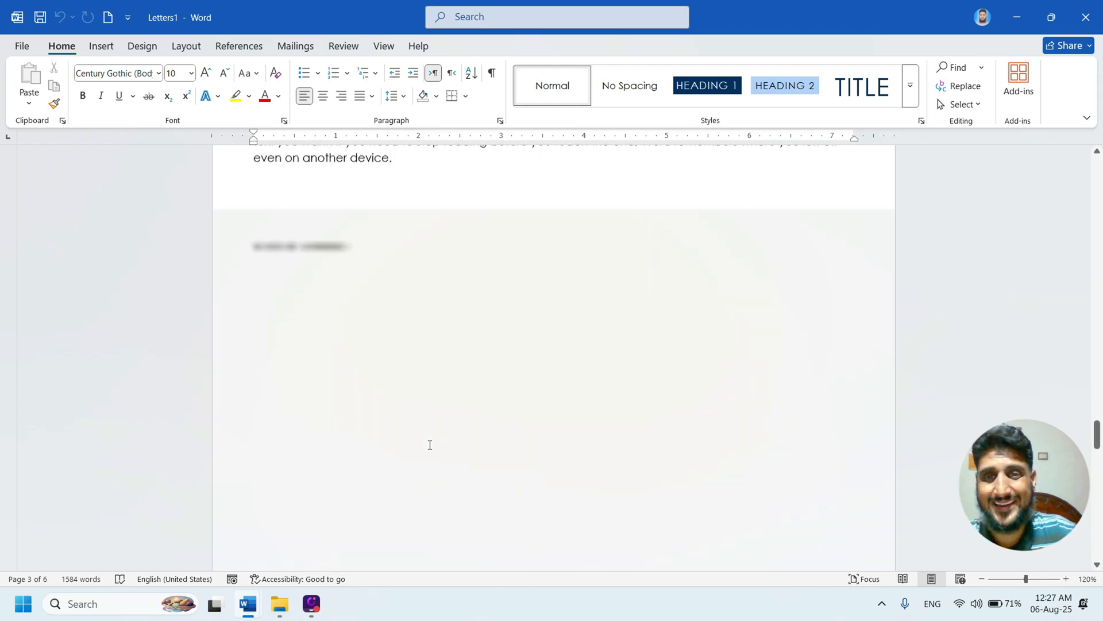
scroll(429, 444, "up", 5)
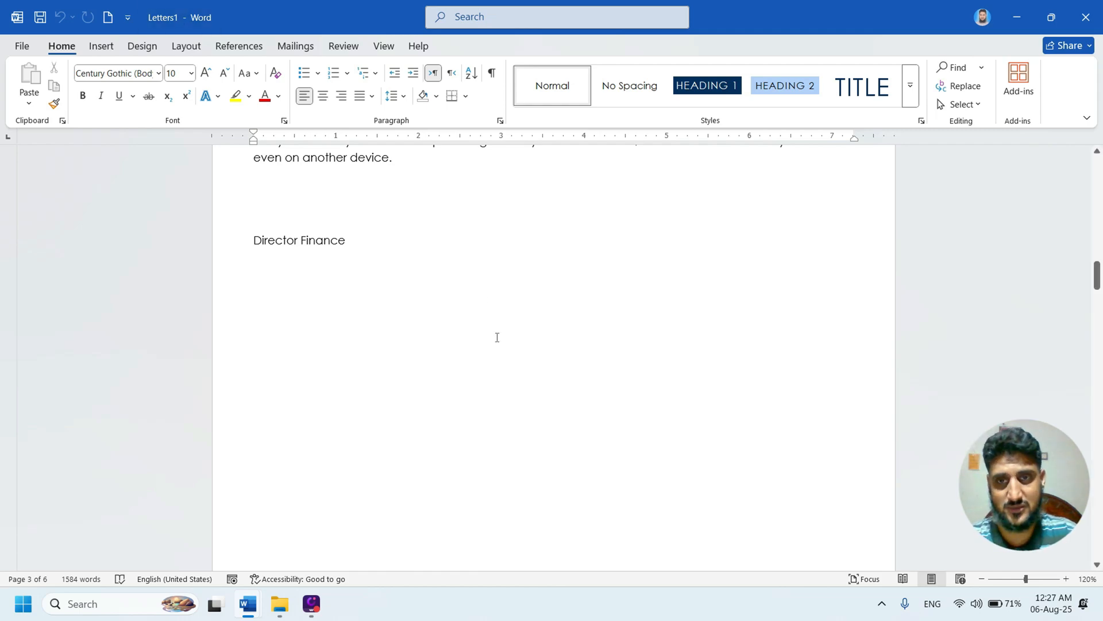
scroll(497, 339, "up", 10)
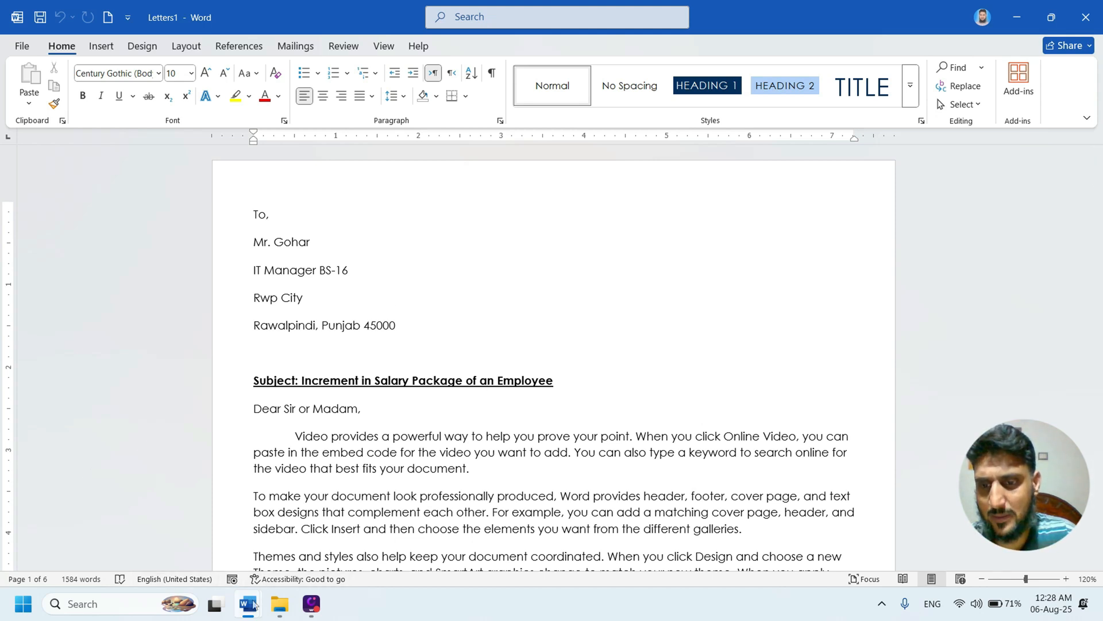
- Save the merged letters document as Letter in the Downloads folder and keep the main mail merge document open
mouse_move(256, 603)
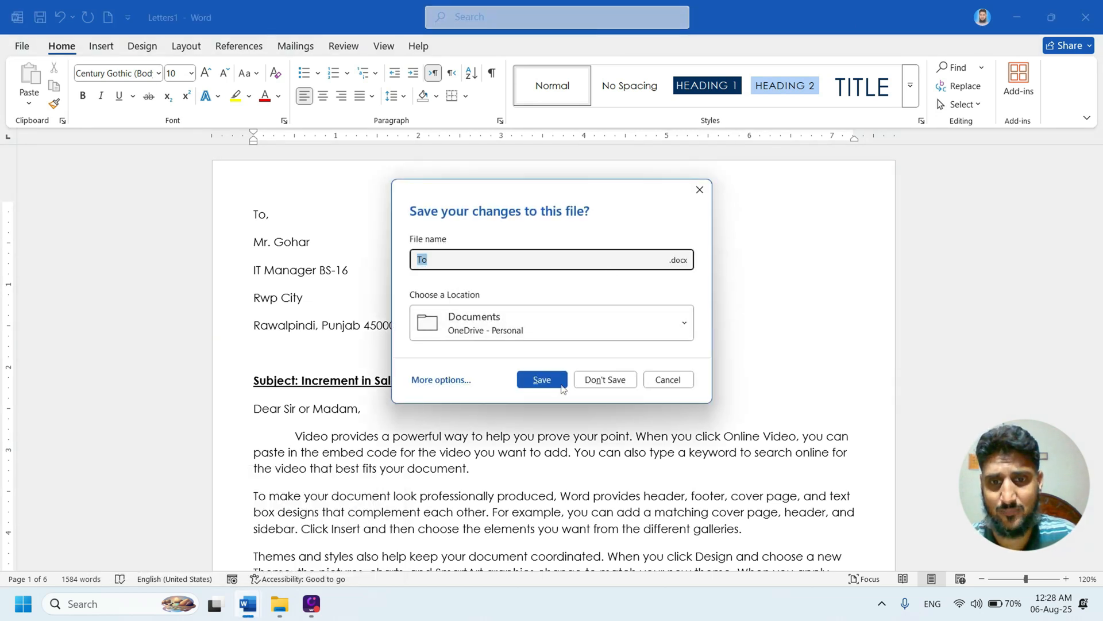
left_click(451, 382)
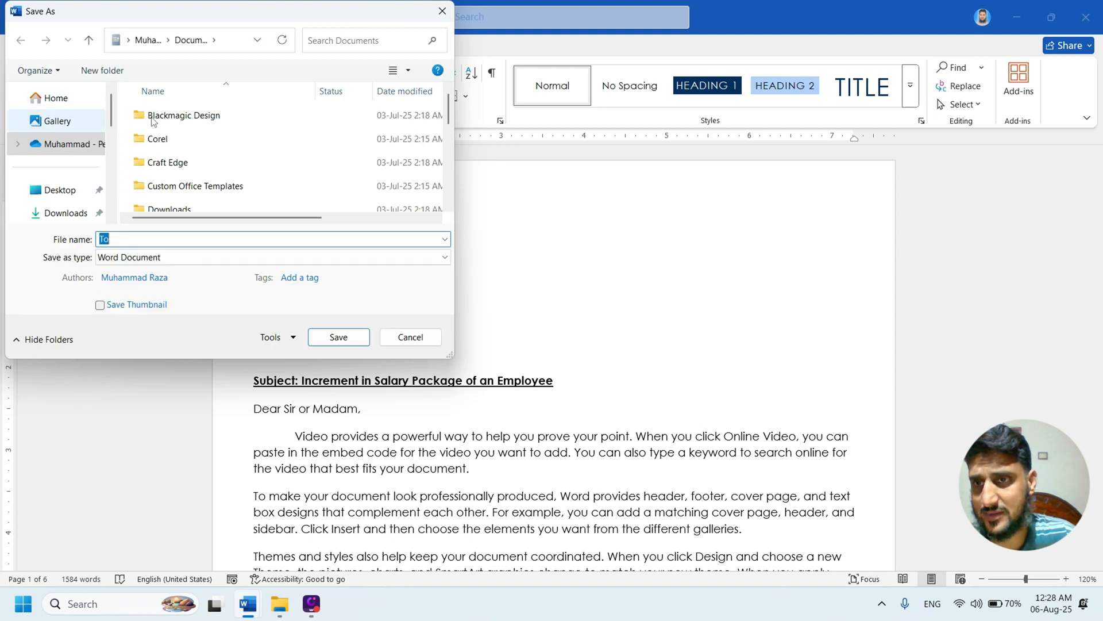
left_click(74, 214)
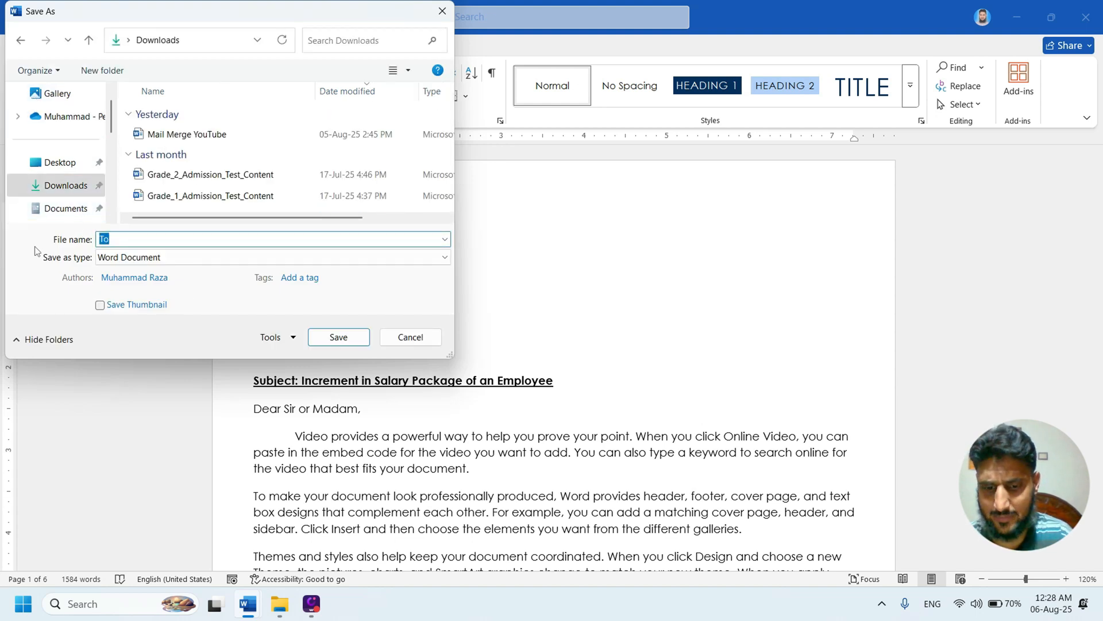
type("Letter")
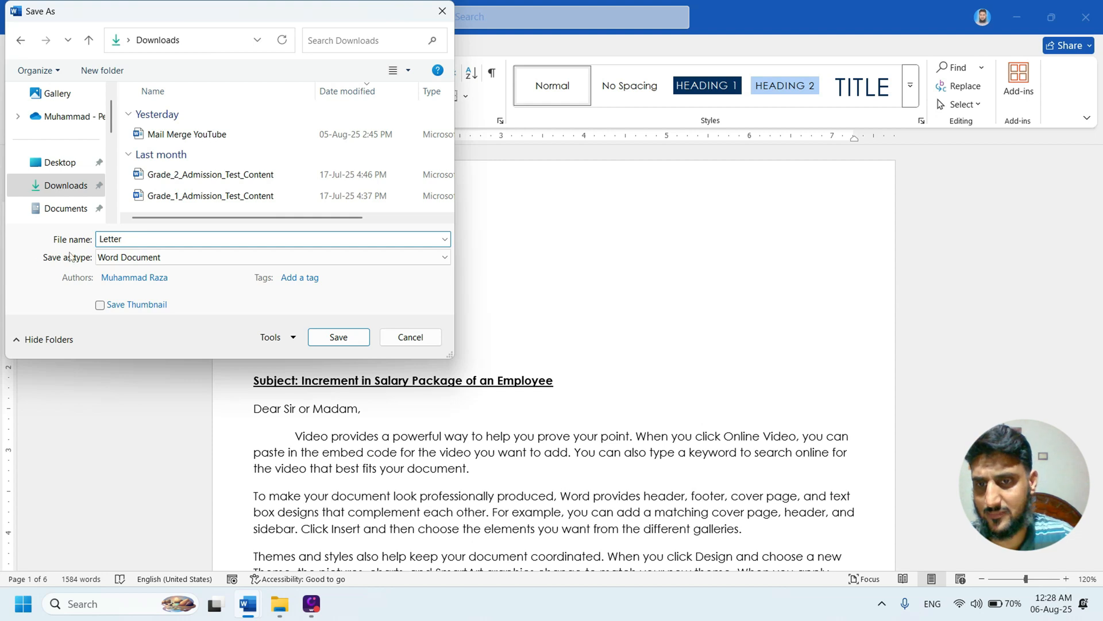
left_click(343, 342)
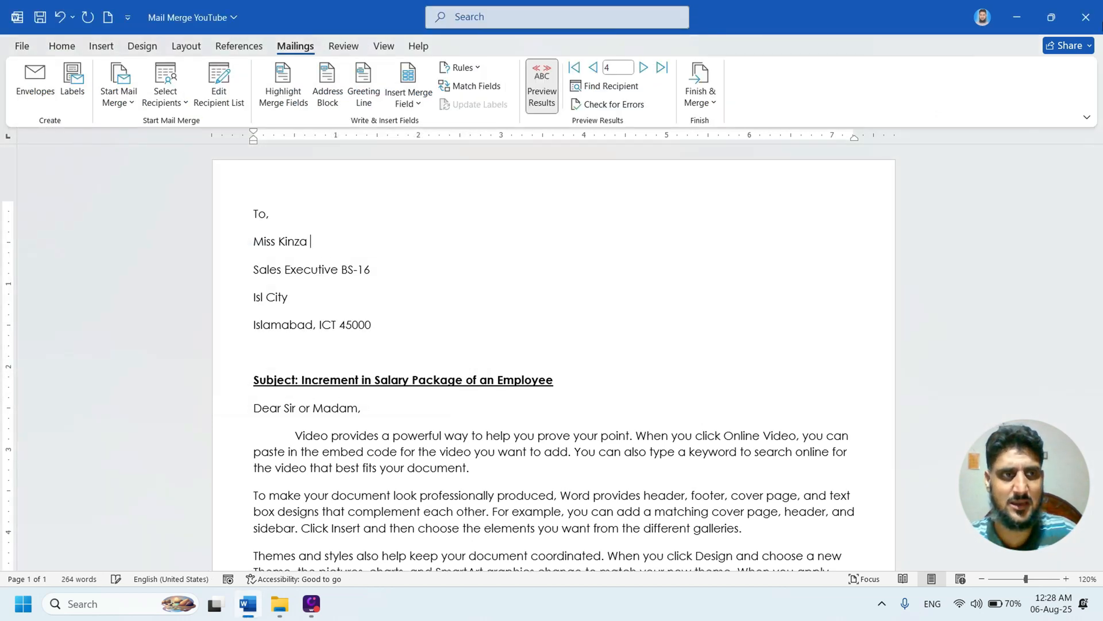
left_click(1091, 33)
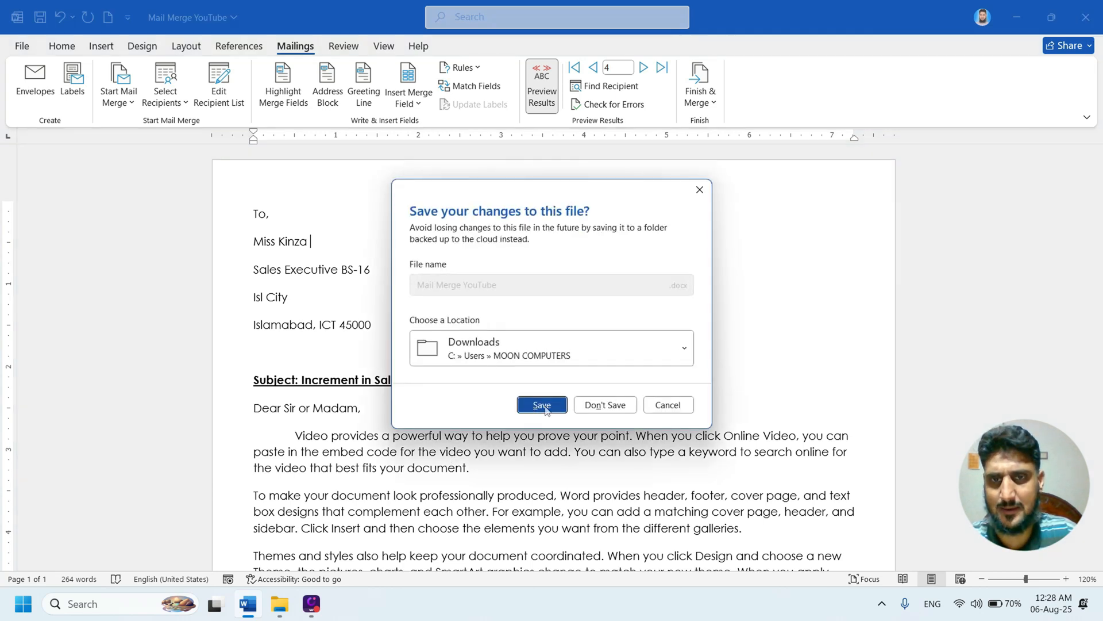
left_click(666, 405)
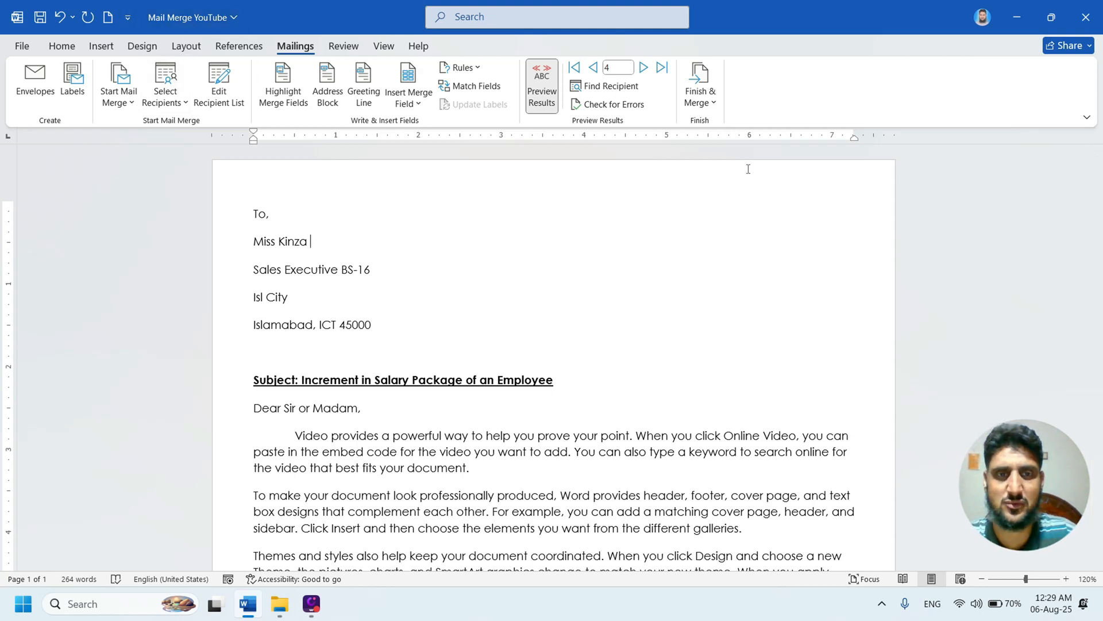
- Merge all records of the letter directly to the printer
left_click(713, 103)
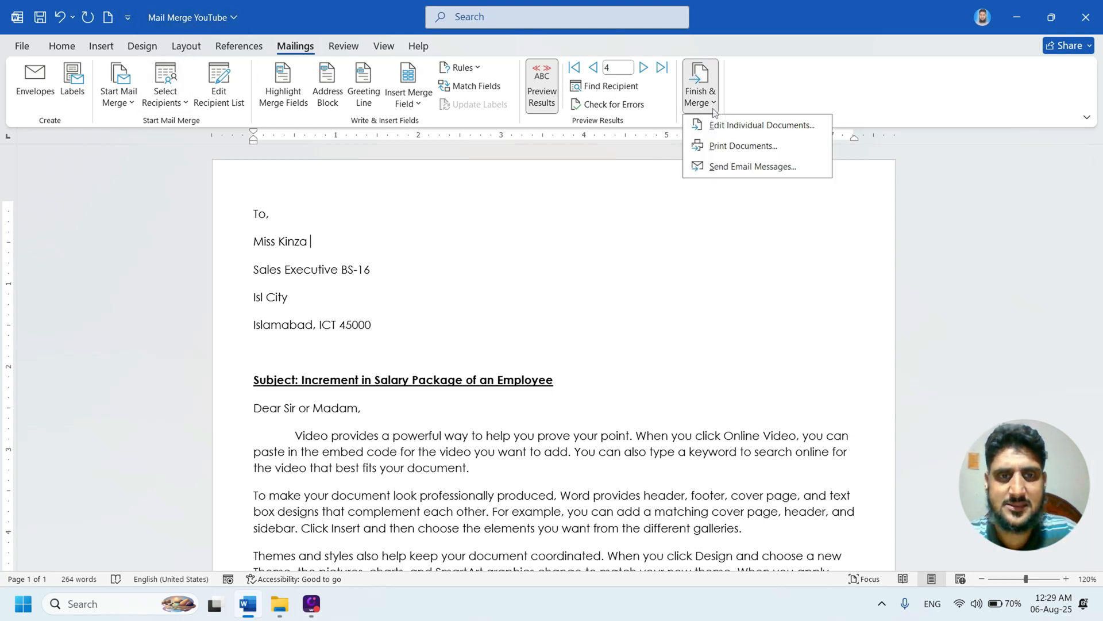
left_click(732, 146)
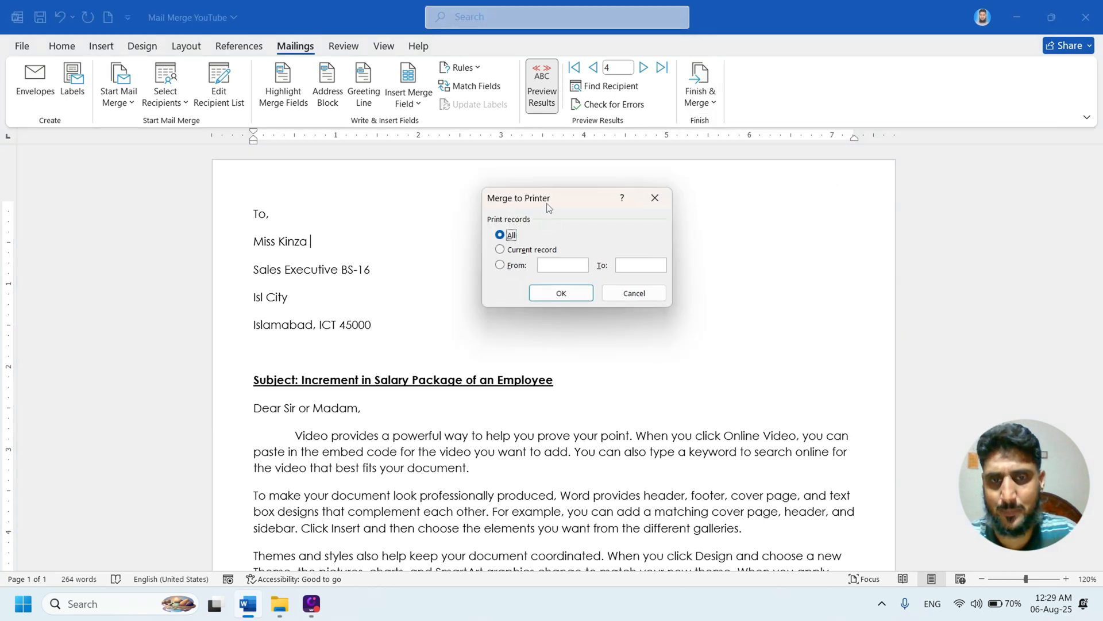
left_click_drag(546, 202, 607, 173)
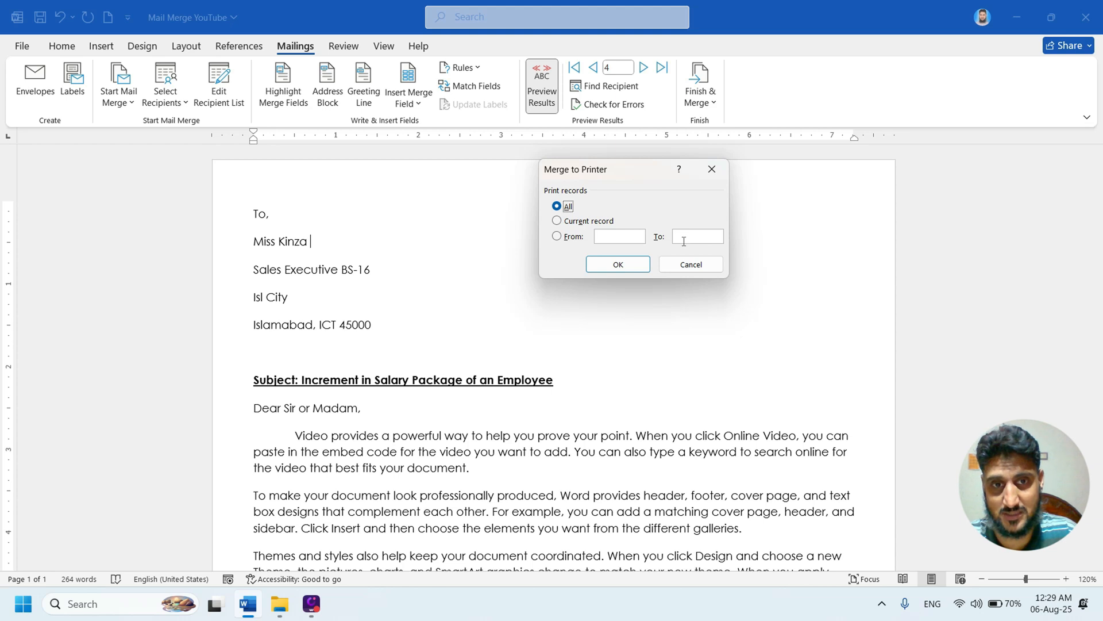
left_click(617, 264)
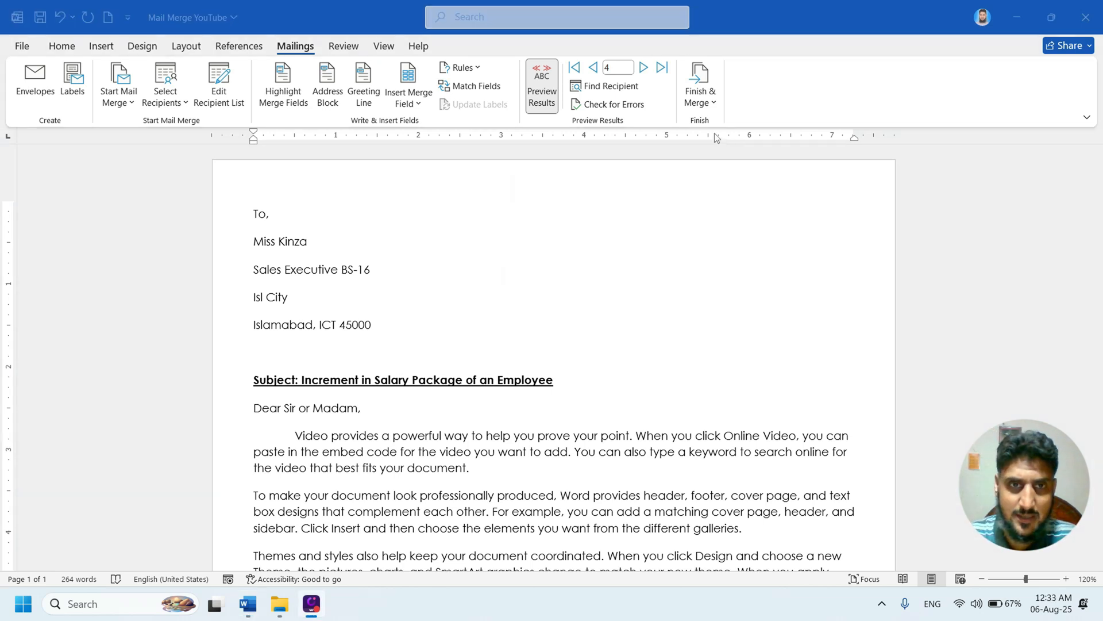
- Try setting up an e-mail merge of the letter with Email_Address as the recipient field
left_click(714, 106)
left_click(712, 105)
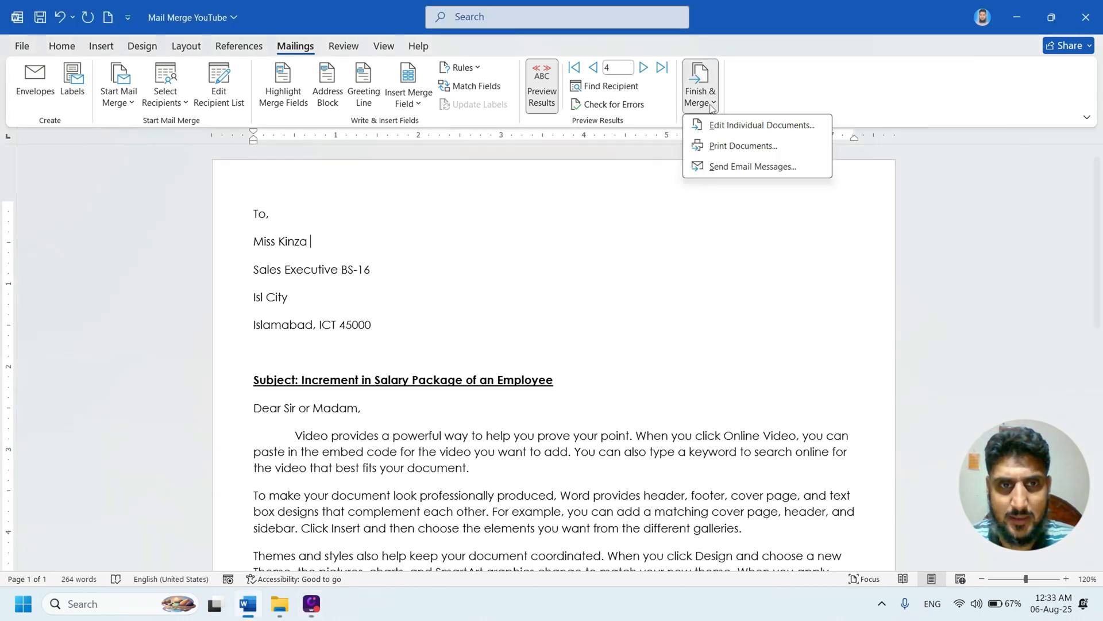
left_click(722, 168)
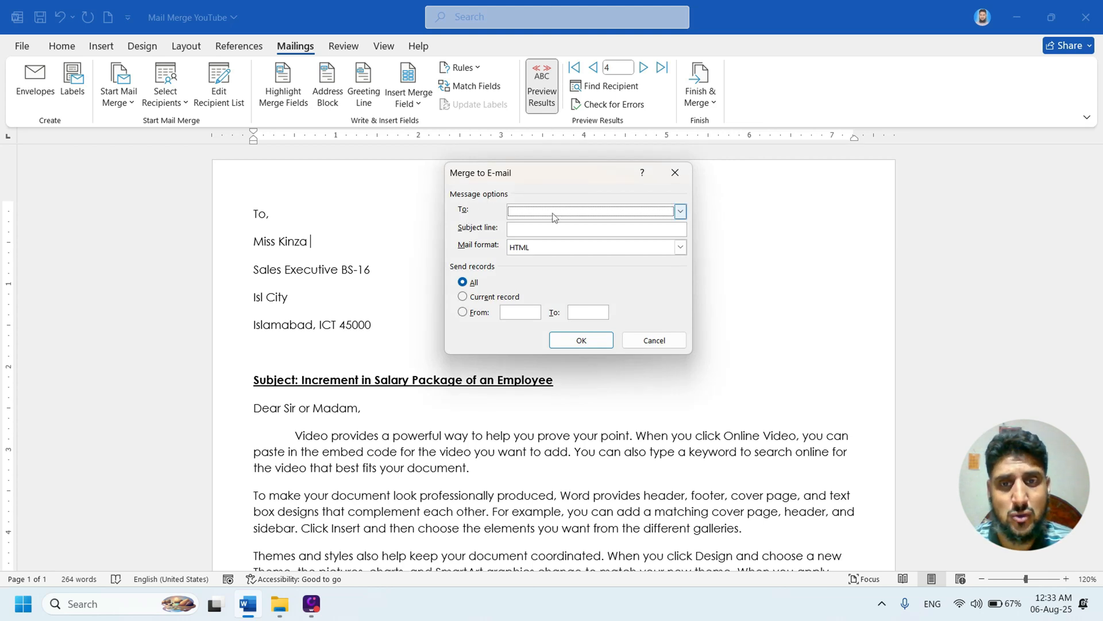
left_click(681, 213)
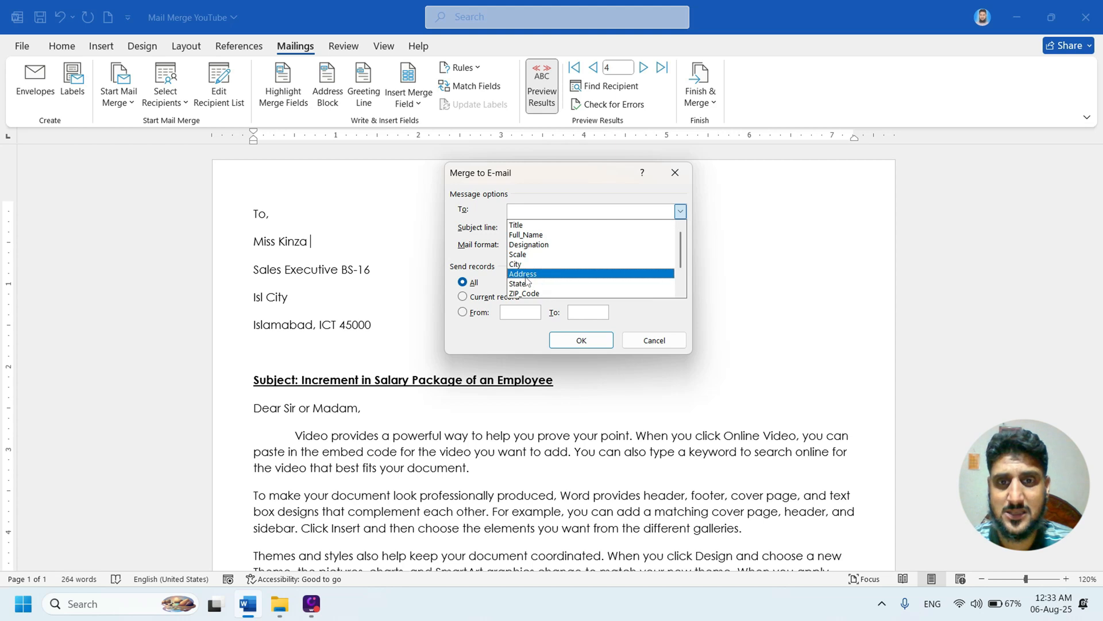
scroll(535, 259, "down", 2)
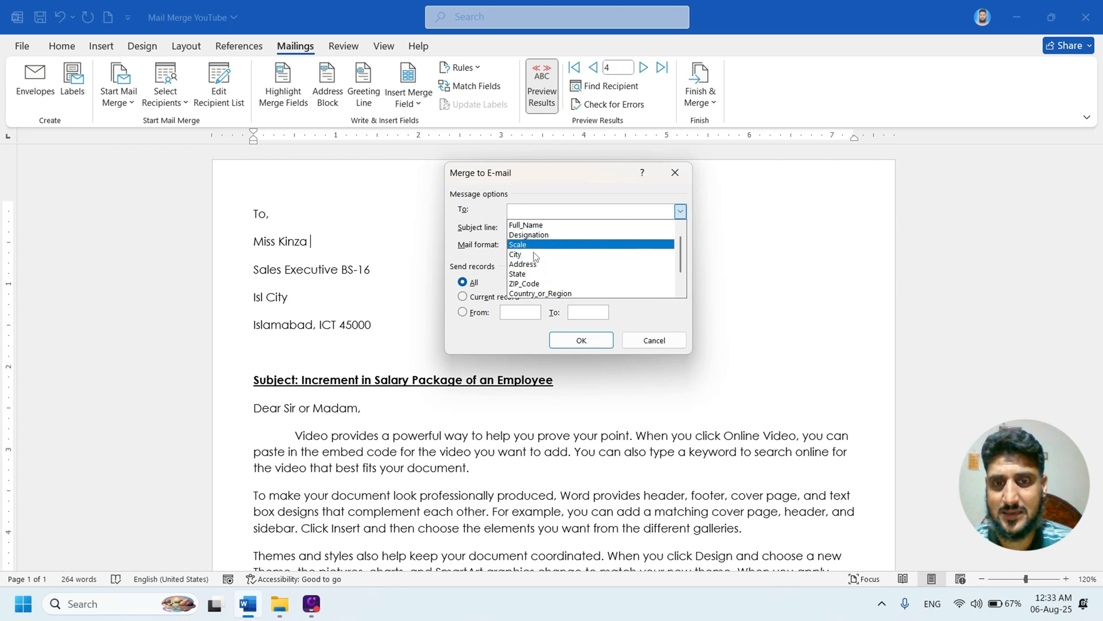
scroll(534, 268, "down", 1)
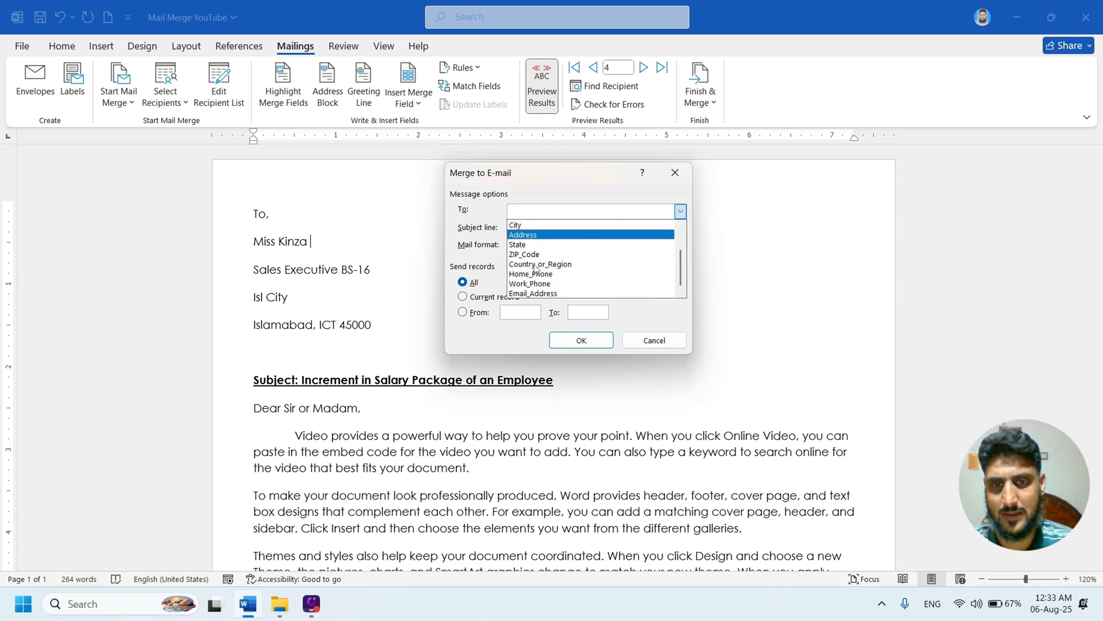
left_click(536, 292)
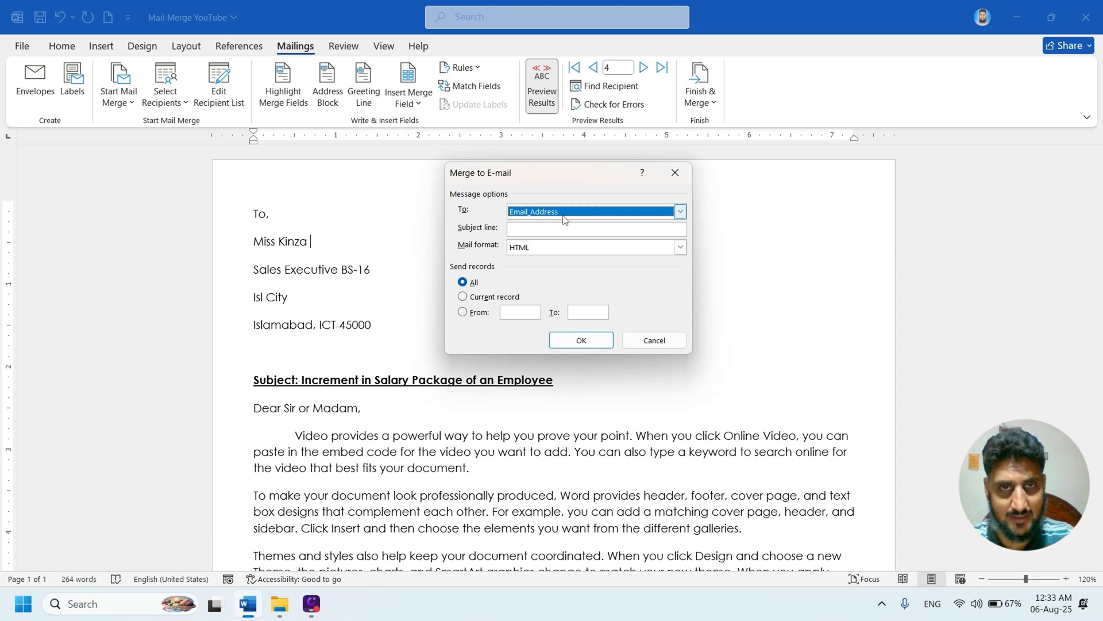
- Look over the subject line and mail format options of the e-mail merge, and cancel it without sending
left_click(526, 228)
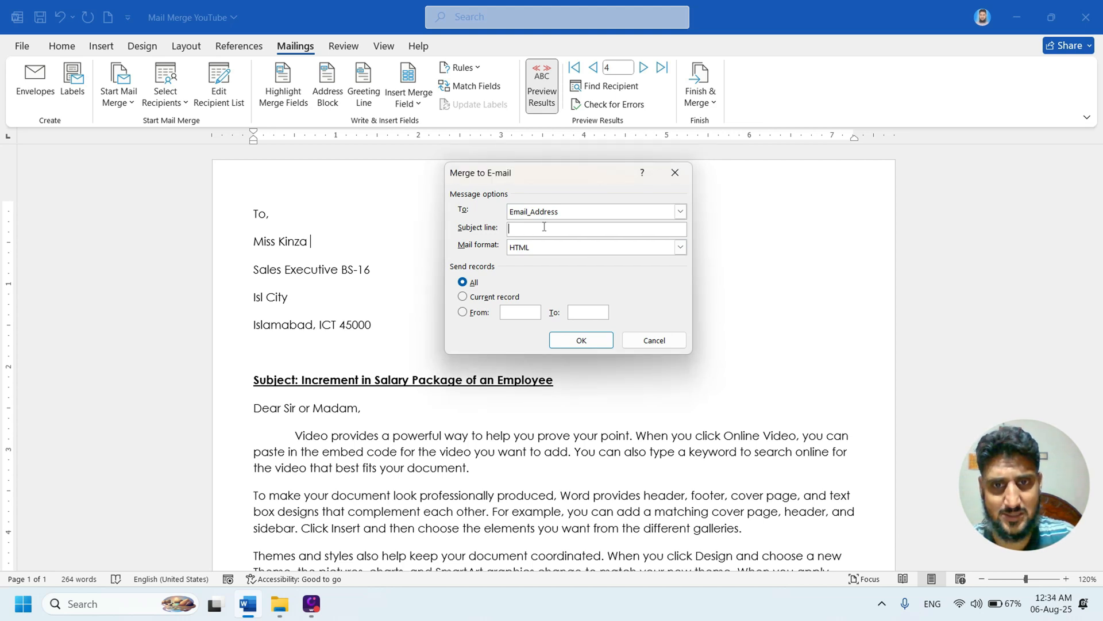
left_click(680, 252)
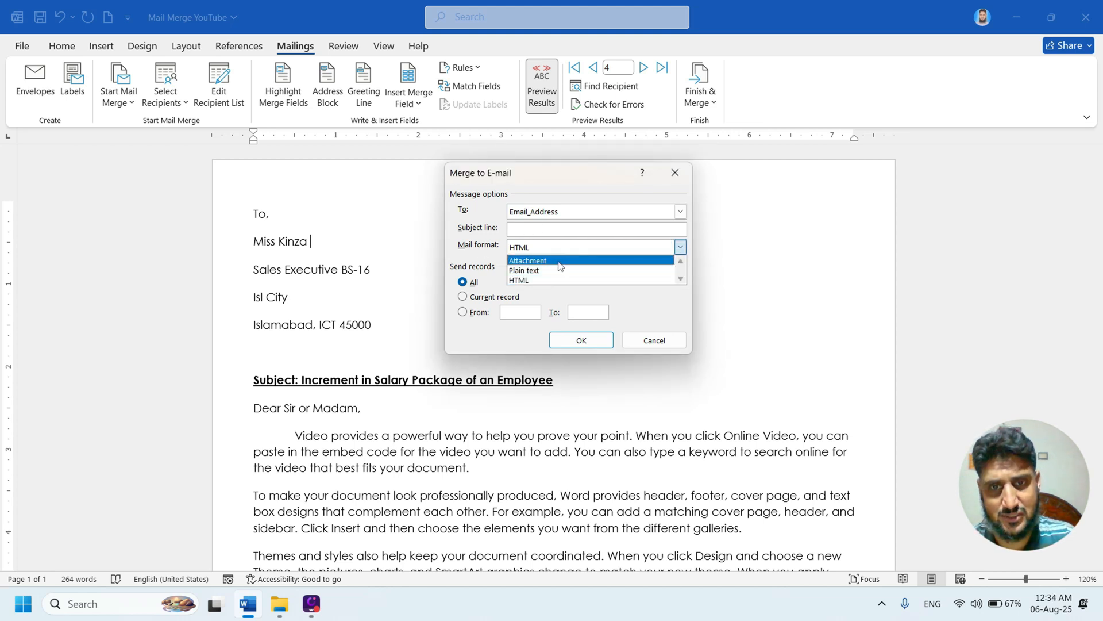
left_click(550, 268)
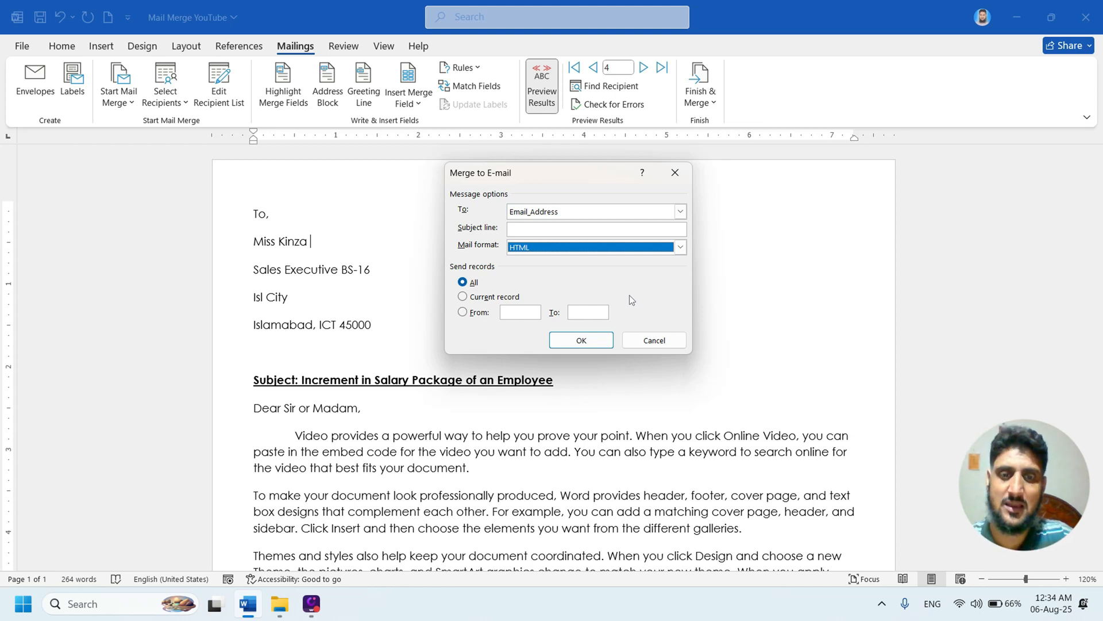
left_click(647, 342)
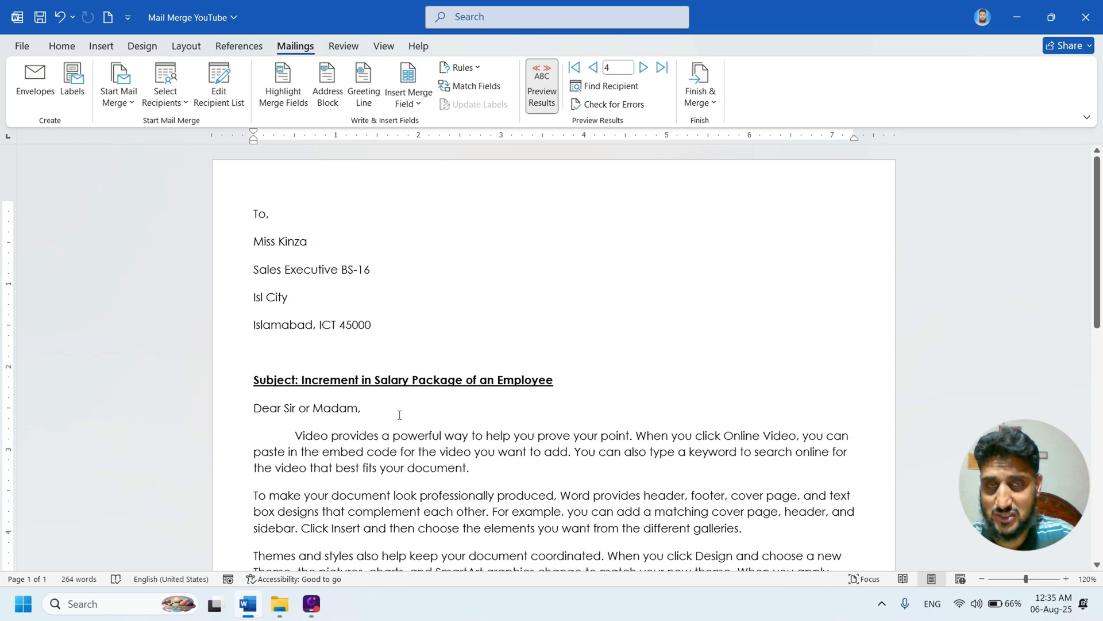
scroll(456, 335, "down", 3)
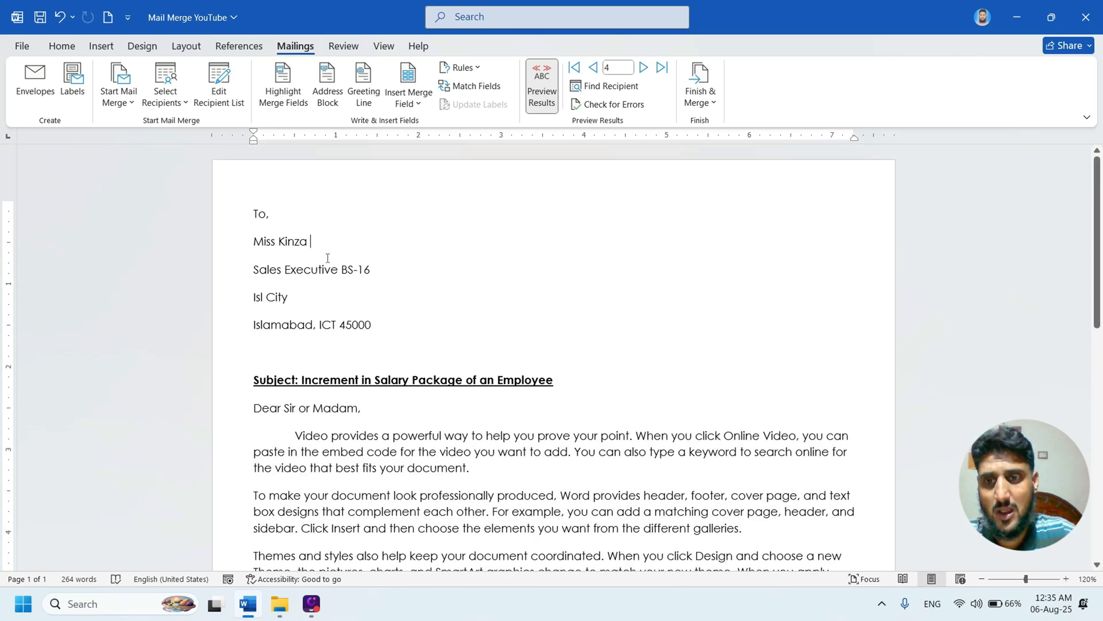
left_click(644, 67)
left_click(593, 67)
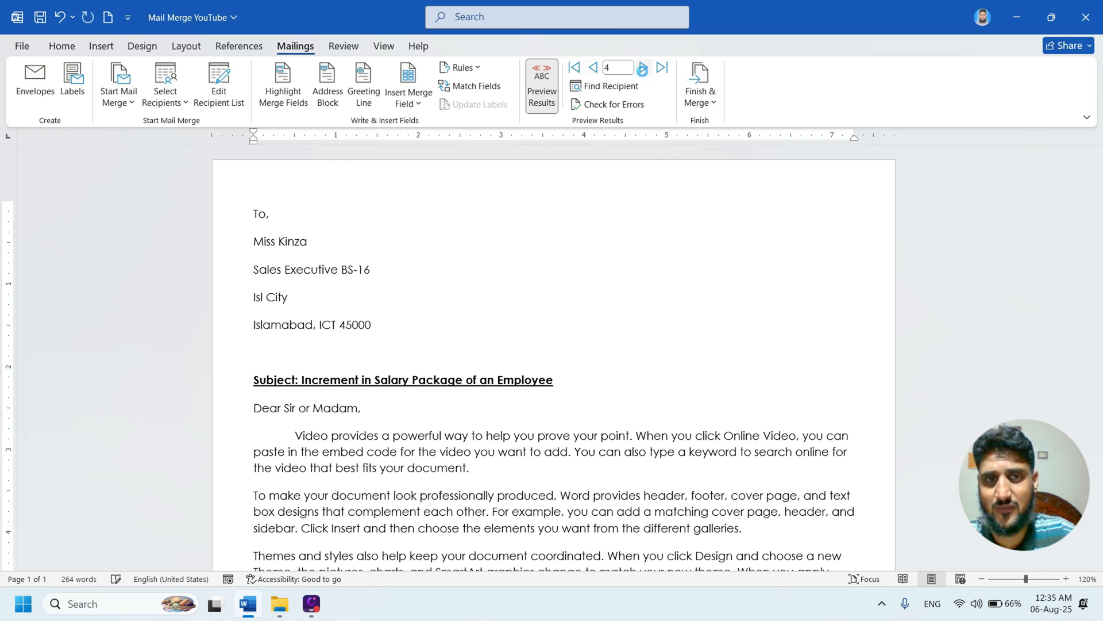
left_click(644, 67)
left_click(593, 67)
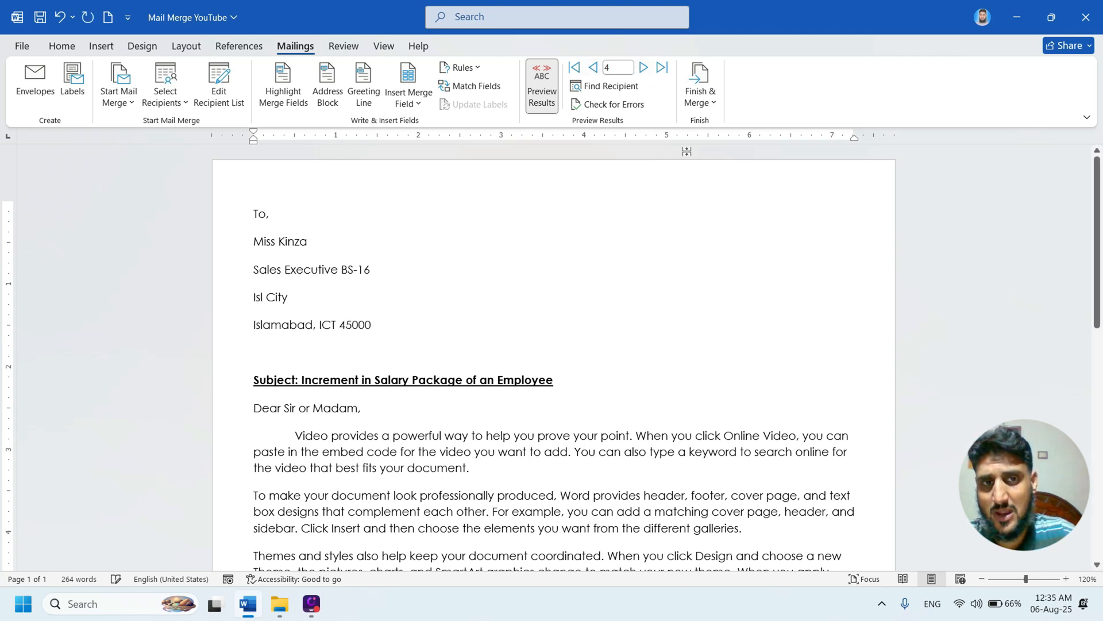
left_click(701, 95)
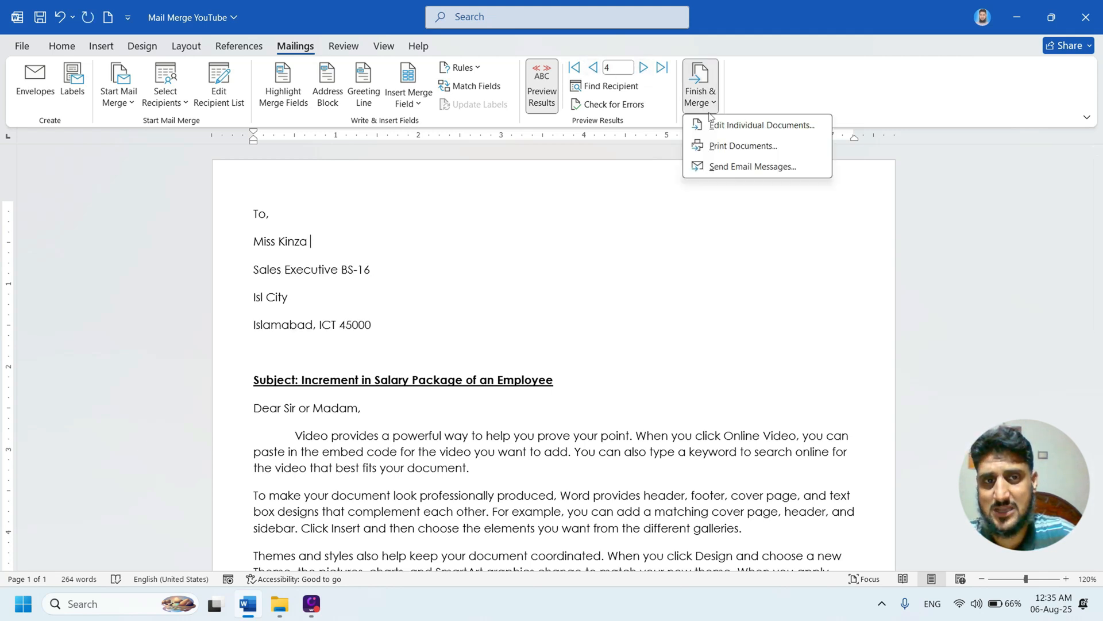
left_click(594, 318)
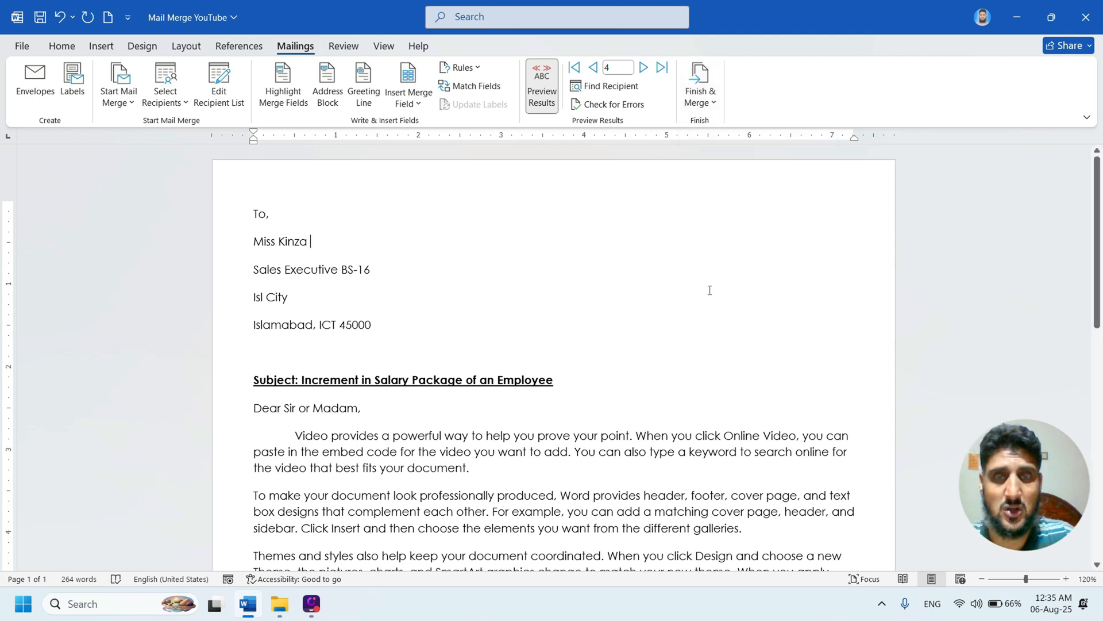